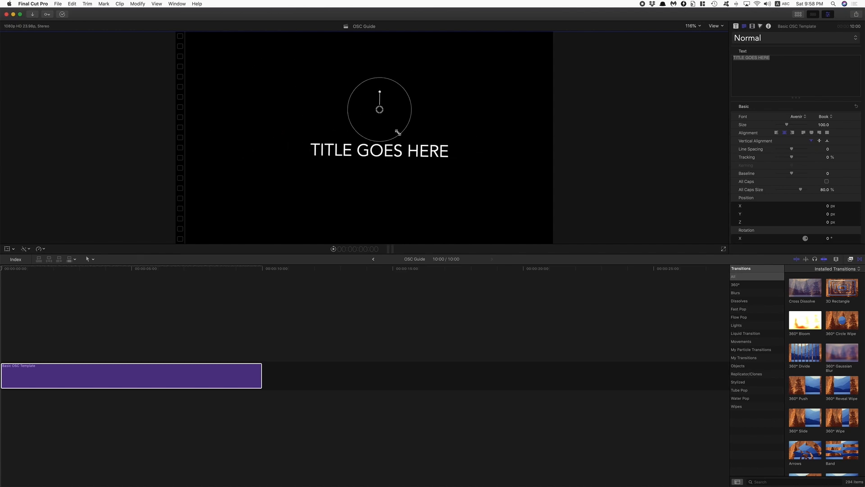
- Resize and reposition the title in the Final Cut Pro viewer using its circular on-screen control
{"action": "left_click_drag", "start_coordinate": [379, 92], "coordinate": [379, 92]}
{"action": "key", "text": "super+z"}
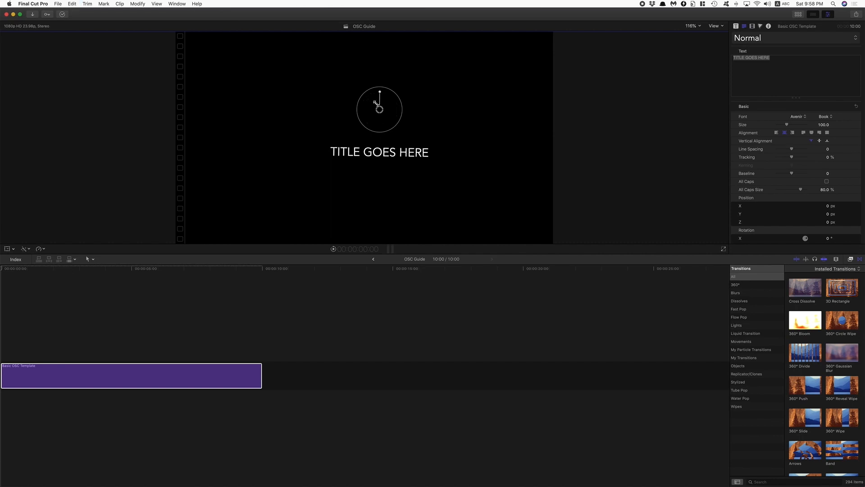
{"action": "left_click_drag", "start_coordinate": [395, 126], "coordinate": [321, 111]}
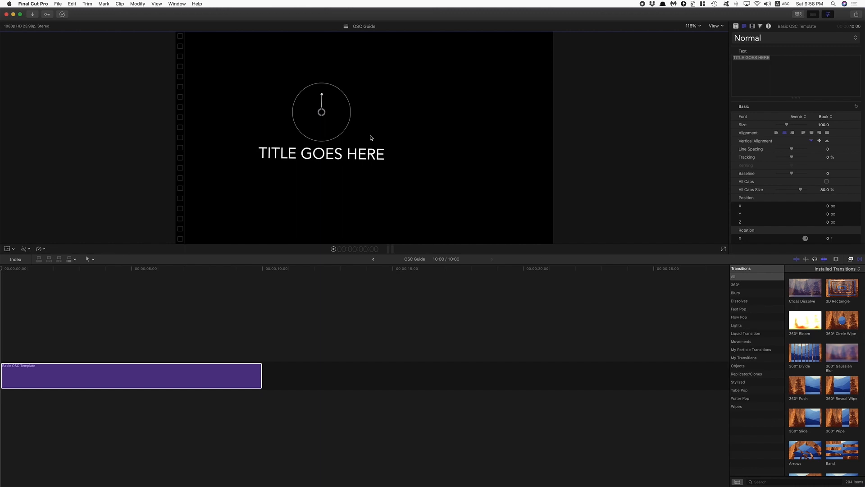
{"action": "left_click_drag", "start_coordinate": [322, 112], "coordinate": [357, 111]}
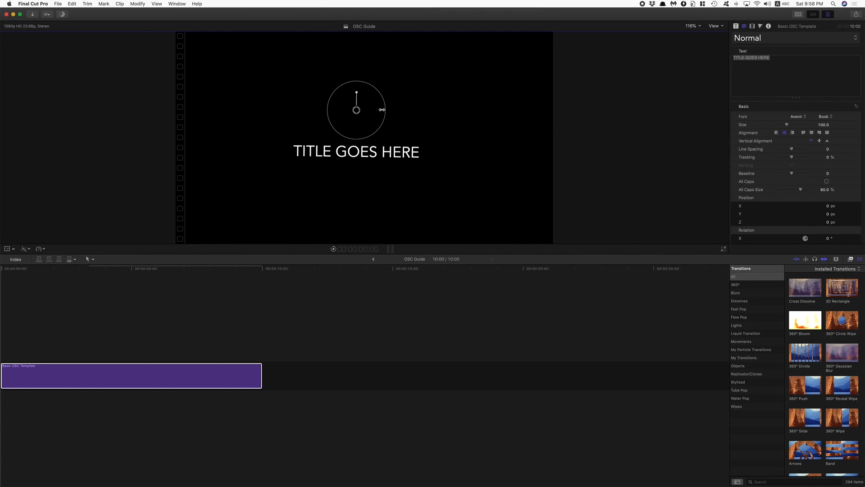
{"action": "mouse_move", "coordinate": [355, 108]}
{"action": "left_mouse_down"}
{"action": "mouse_move", "coordinate": [390, 103]}
{"action": "mouse_move", "coordinate": [355, 77]}
{"action": "mouse_move", "coordinate": [329, 121]}
{"action": "mouse_move", "coordinate": [355, 118]}
{"action": "left_mouse_up"}
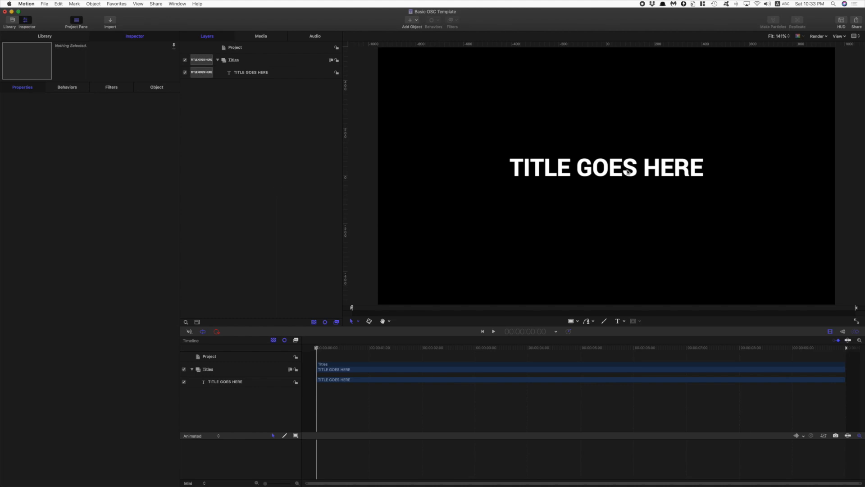
- Switch to the Basic OSC Template project in Motion and examine the Titles group's and title text's transform and format parameters
{"action": "left_click", "coordinate": [266, 63]}
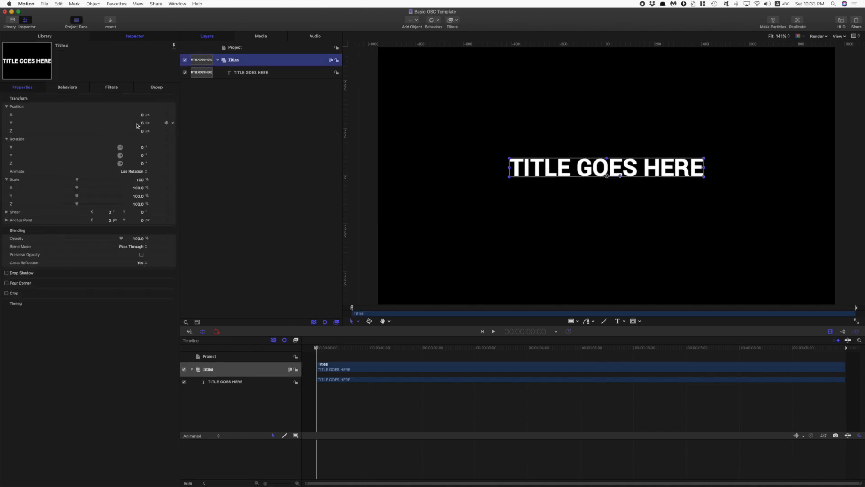
{"action": "left_click", "coordinate": [261, 73]}
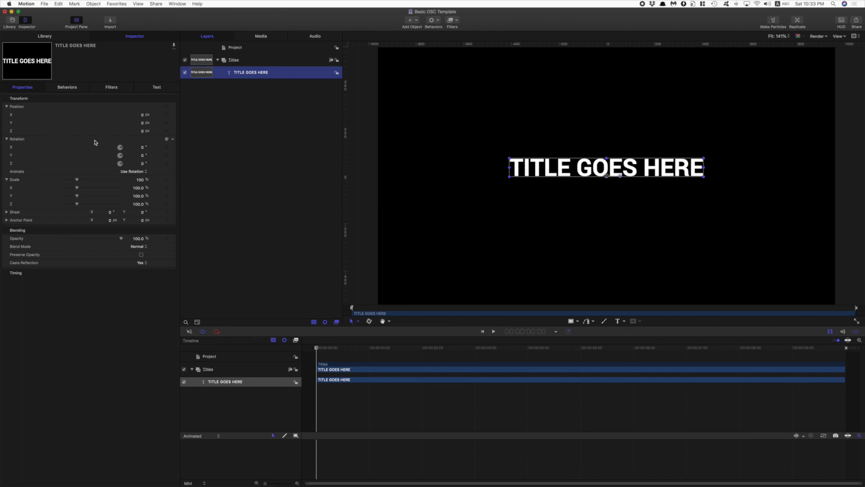
{"action": "left_click", "coordinate": [164, 88]}
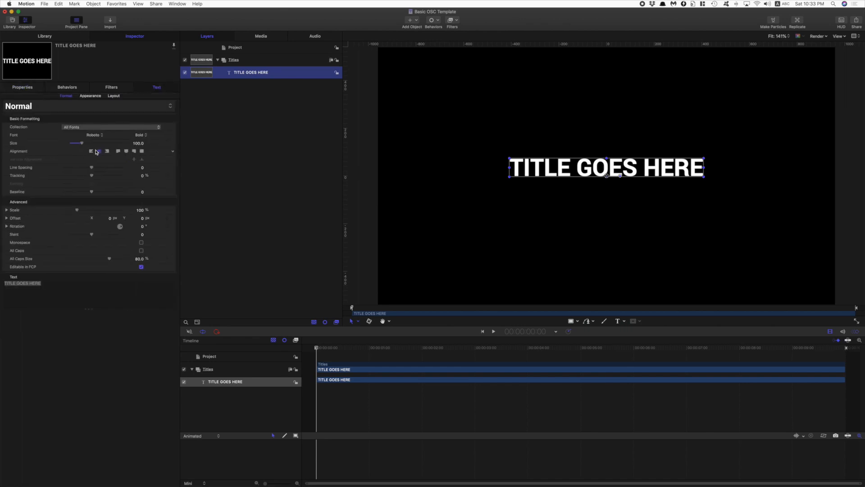
{"action": "left_click", "coordinate": [24, 87]}
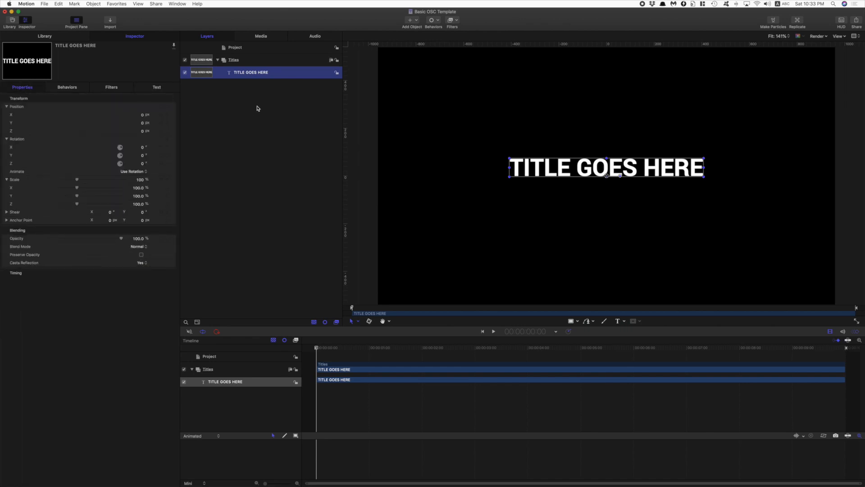
- Create a group named "On Screen Controls" and move the Titles group into it
{"action": "left_click", "coordinate": [254, 109]}
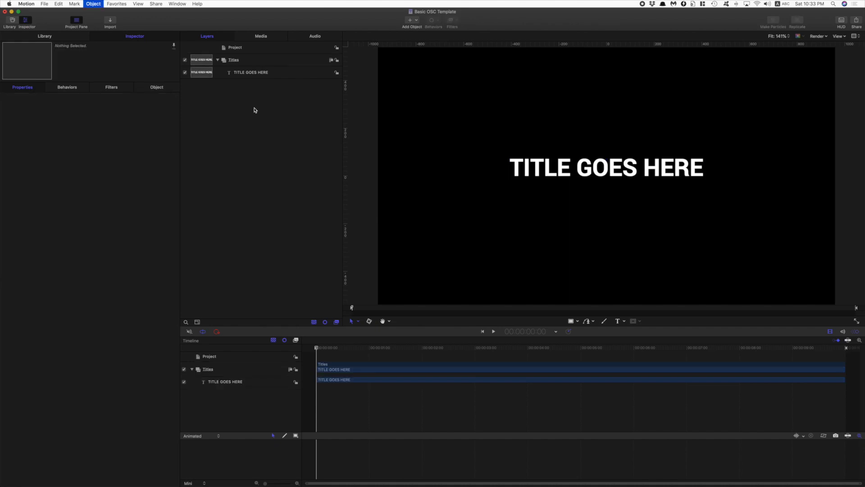
{"action": "key", "text": "super+shift+n"}
{"action": "double_click", "coordinate": [238, 60]}
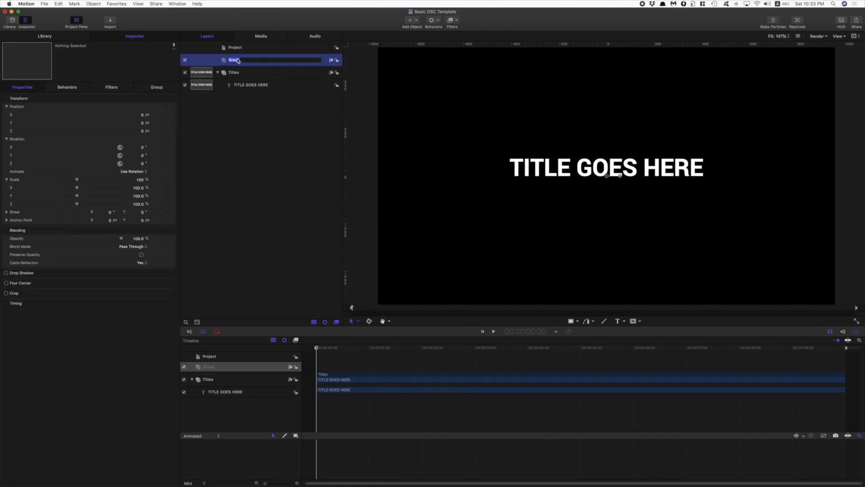
{"action": "type", "text": "O"}
{"action": "key", "text": "BackSpace"}
{"action": "type", "text": "n Screen Controls"}
{"action": "key", "text": "Return"}
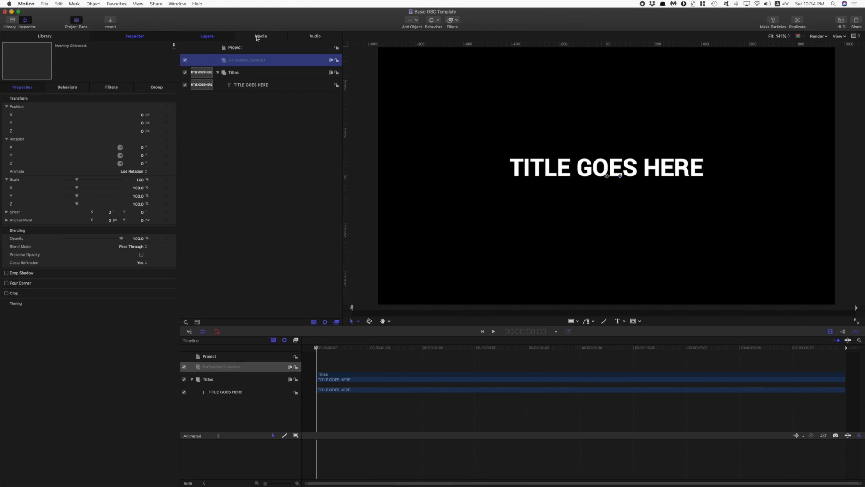
{"action": "left_click_drag", "start_coordinate": [236, 76], "coordinate": [240, 62]}
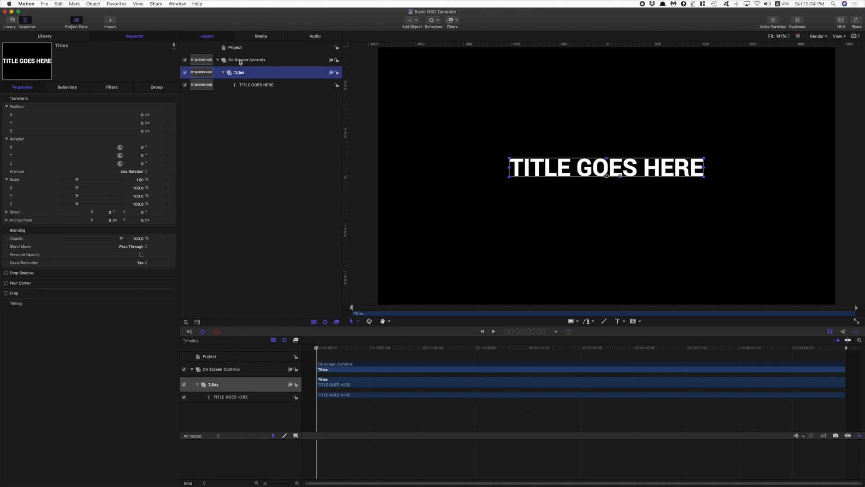
- Create another group at the project's top level and name it "Controllers"
{"action": "left_click", "coordinate": [240, 62]}
{"action": "key", "text": "super+shift+n"}
{"action": "double_click", "coordinate": [240, 60]}
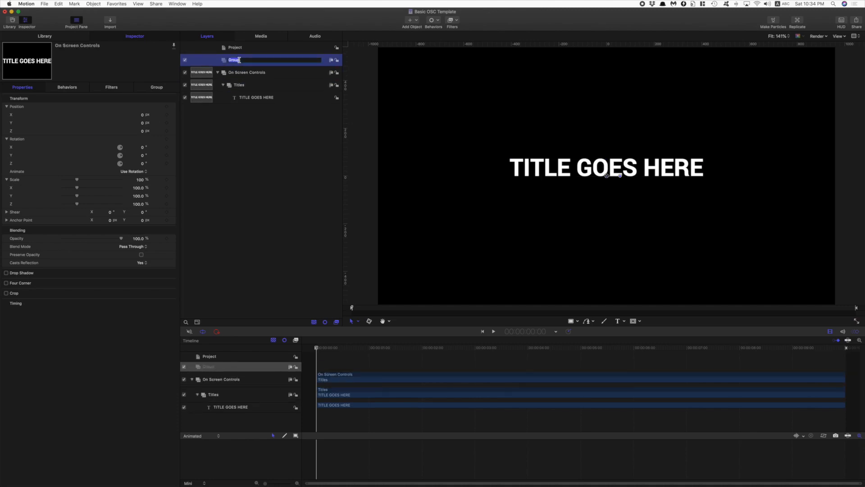
{"action": "type", "text": "Controllers"}
{"action": "key", "text": "Return"}
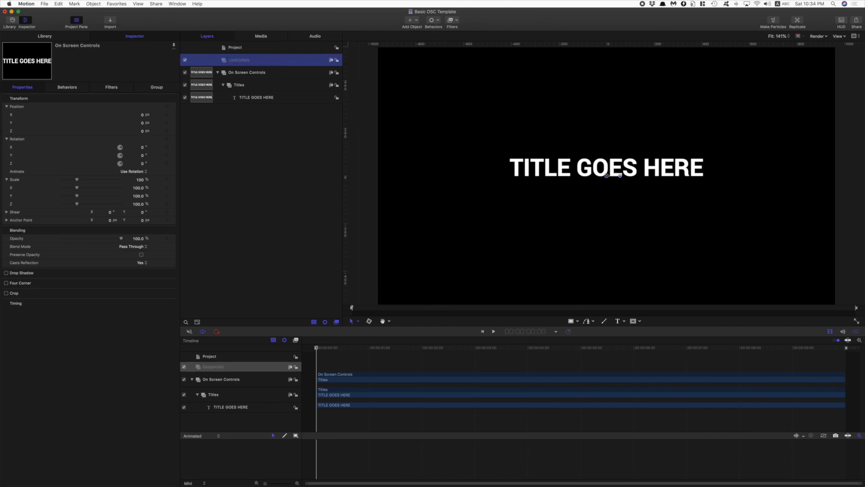
- Move the Controllers group below the On Screen Controls group and enable its Fixed Resolution option
{"action": "key", "text": "super+["}
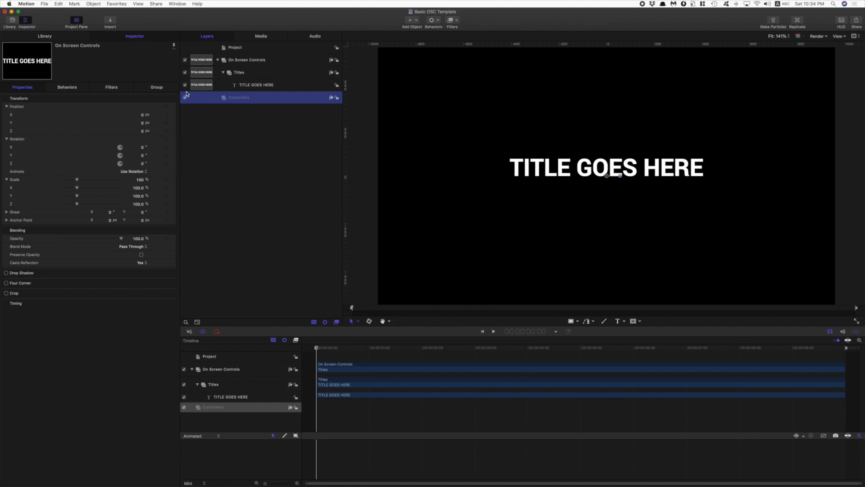
{"action": "left_click", "coordinate": [157, 87]}
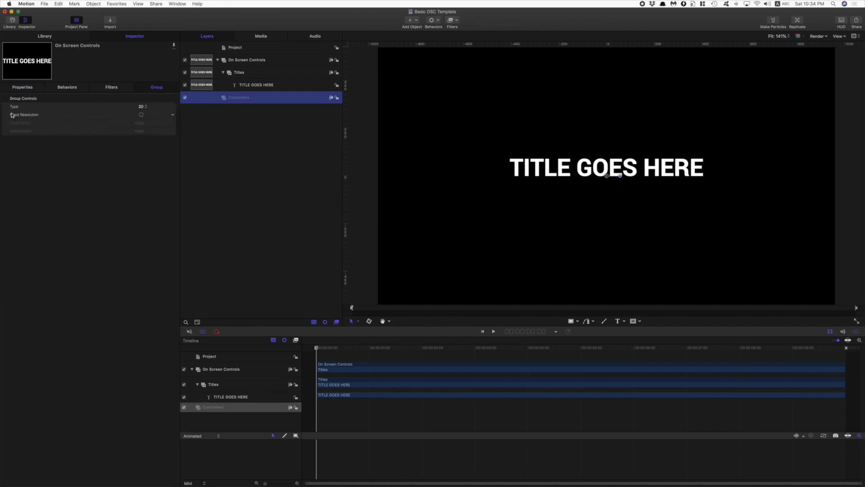
{"action": "left_click", "coordinate": [141, 115]}
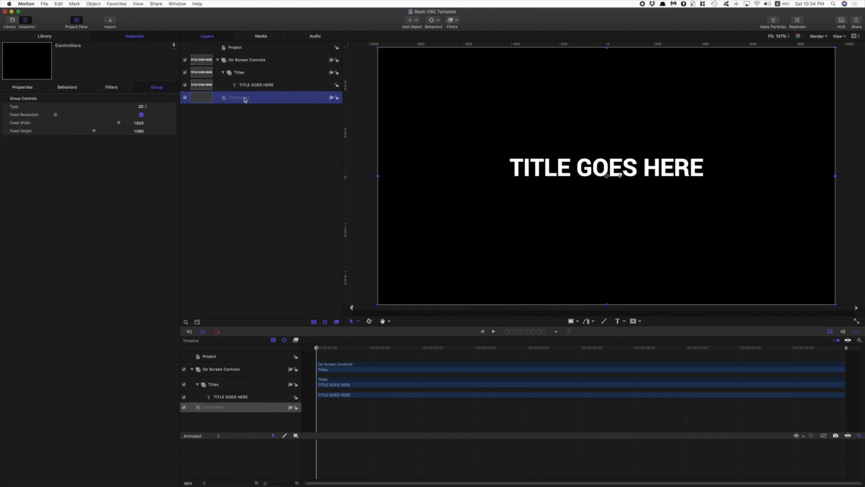
- Add a Color Solid generator to the Controllers group, hide it, and rename it "Control Set A"
{"action": "left_click", "coordinate": [417, 23]}
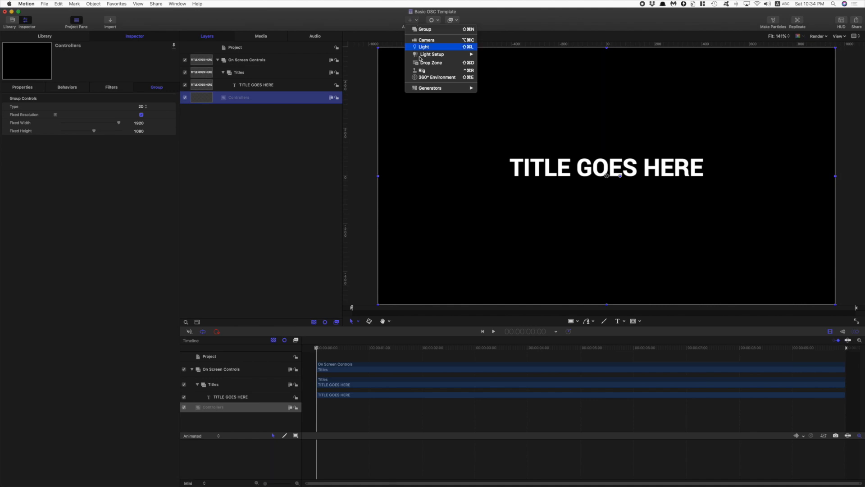
{"action": "mouse_move", "coordinate": [446, 88]}
{"action": "mouse_move", "coordinate": [492, 89]}
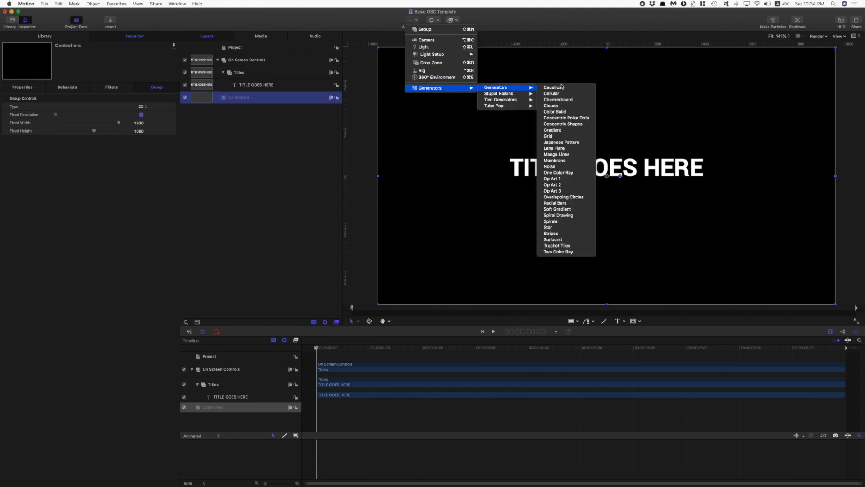
{"action": "left_click", "coordinate": [555, 111]}
{"action": "left_click", "coordinate": [185, 110]}
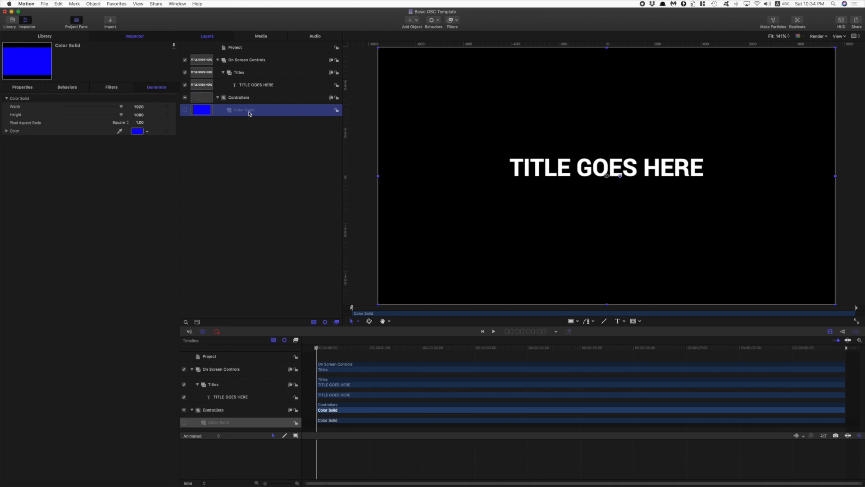
{"action": "double_click", "coordinate": [249, 113]}
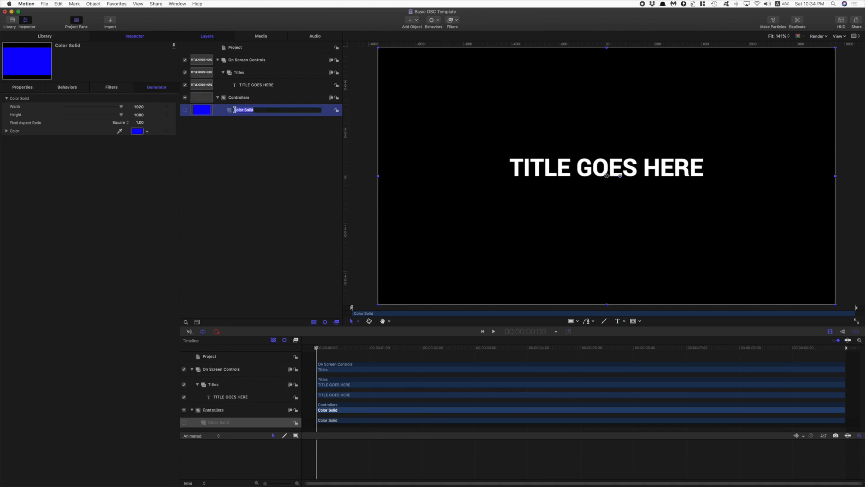
{"action": "type", "text": "Control Set A"}
{"action": "key", "text": "Return"}
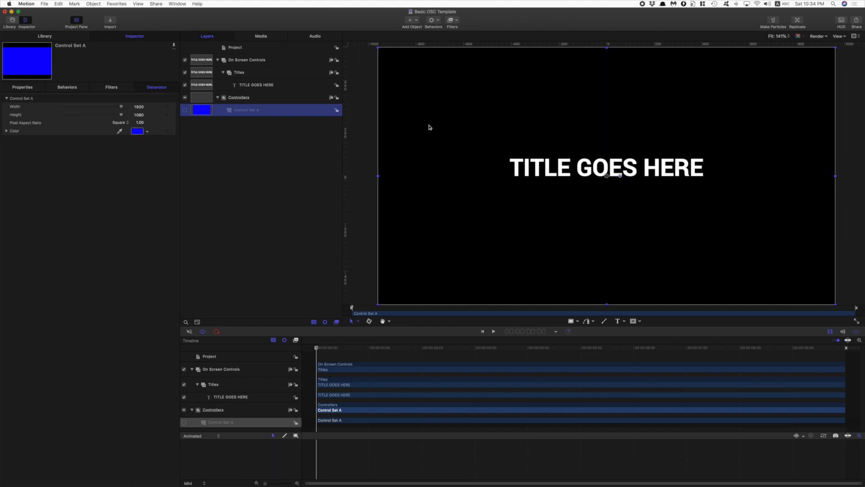
- Apply the Twirl distortion filter to Control Set A and rename the filter "Position Size Rotation"
{"action": "left_click", "coordinate": [451, 21]}
{"action": "mouse_move", "coordinate": [466, 54]}
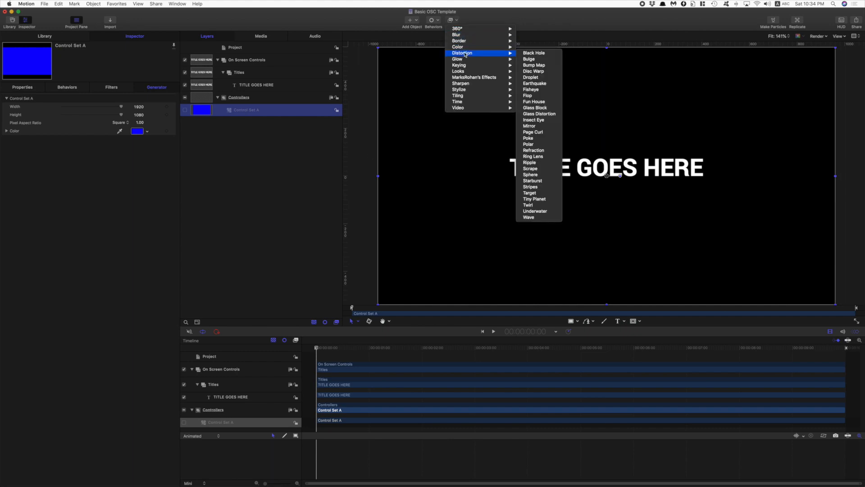
{"action": "left_click", "coordinate": [543, 207]}
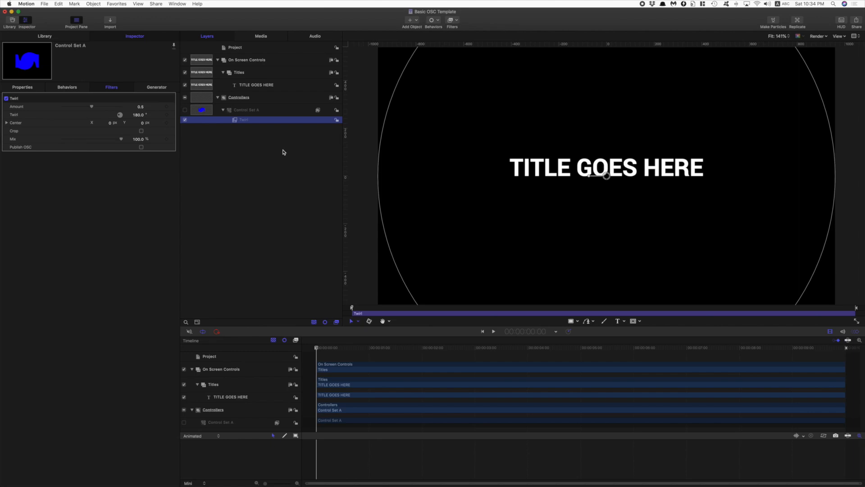
{"action": "double_click", "coordinate": [251, 119]}
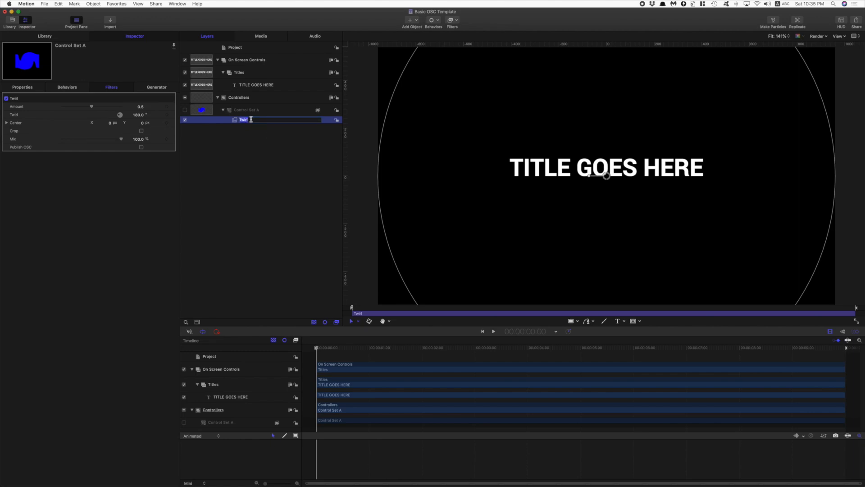
{"action": "type", "text": "Position Size Rotation"}
{"action": "key", "text": "Return"}
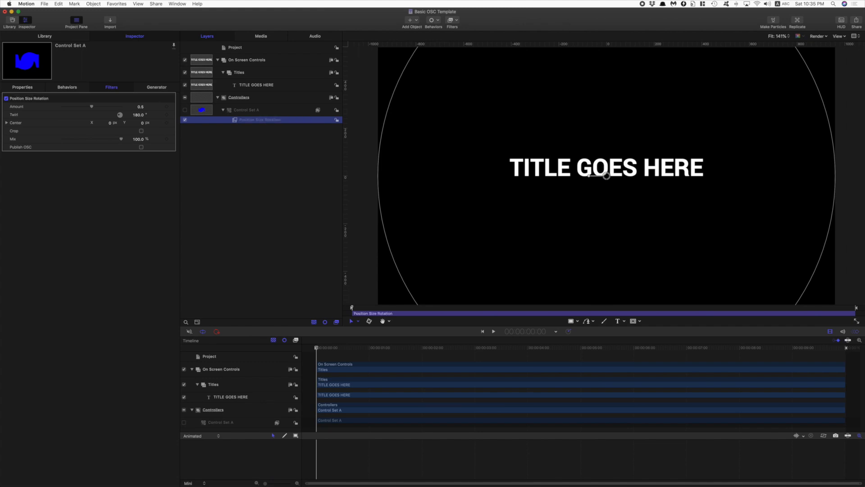
- Set the Amount of the Position Size Rotation filter to 0.1
{"action": "left_click", "coordinate": [20, 107]}
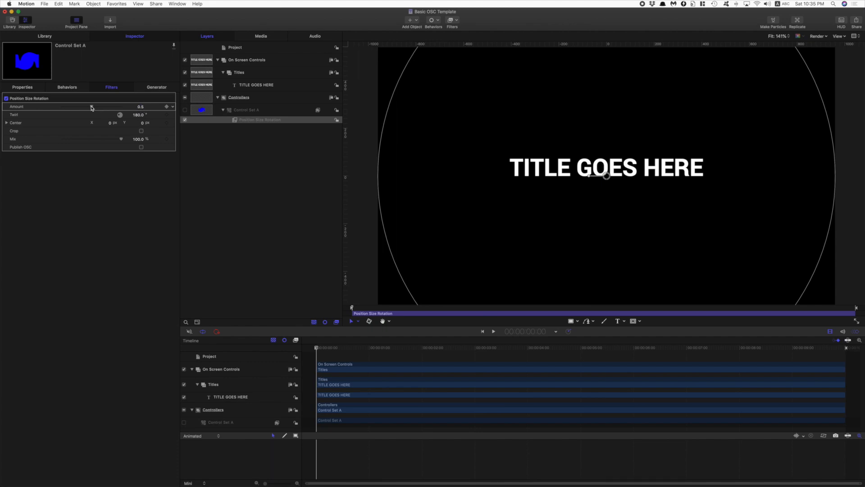
{"action": "left_click_drag", "start_coordinate": [92, 108], "coordinate": [153, 110]}
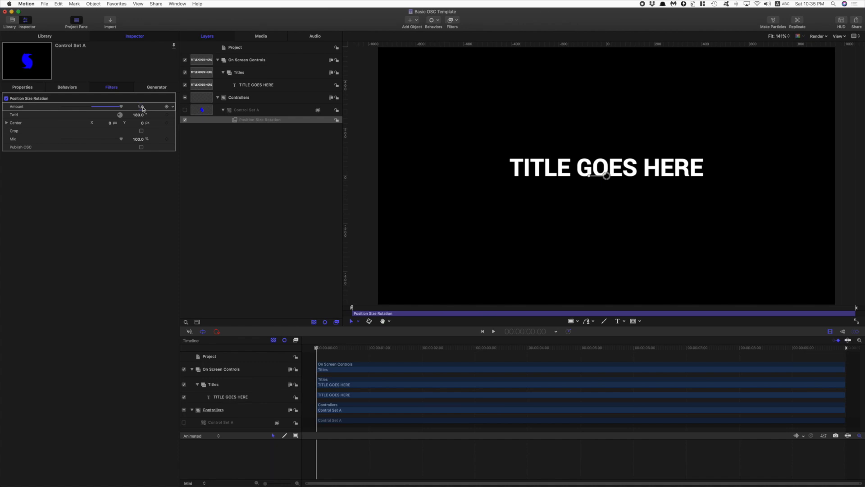
{"action": "left_click", "coordinate": [141, 107]}
{"action": "key", "text": "BackSpace"}
{"action": "type", "text": ".1"}
{"action": "key", "text": "Return"}
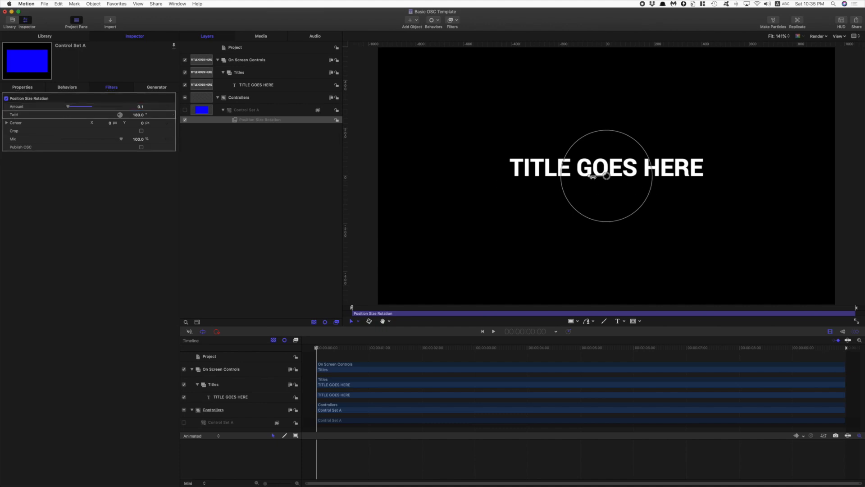
- Set the Position Size Rotation filter's Twirl angle to 90° and expand its Center parameter into separate X and Y values
{"action": "left_click", "coordinate": [137, 116]}
{"action": "type", "text": "90"}
{"action": "key", "text": "Return"}
{"action": "left_click", "coordinate": [17, 124]}
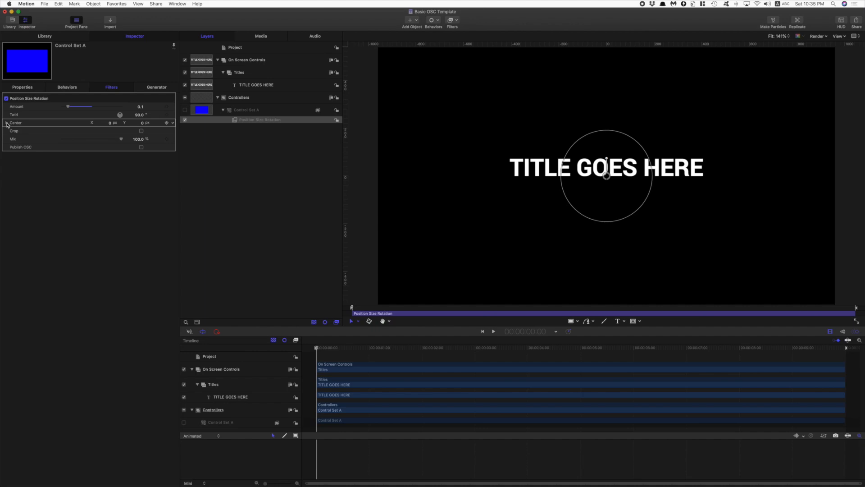
{"action": "left_click", "coordinate": [7, 123]}
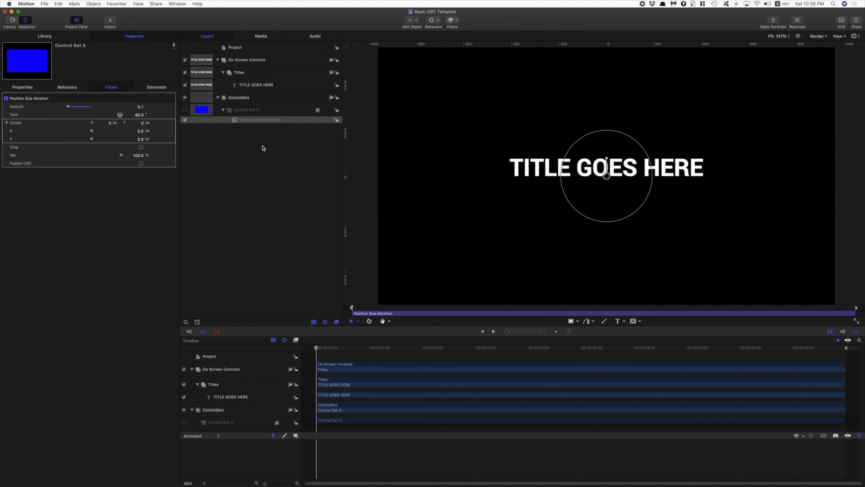
- Add a Link parameter behavior to the X position of the On Screen Controls group and rename it "X Pos"
{"action": "left_click", "coordinate": [251, 61]}
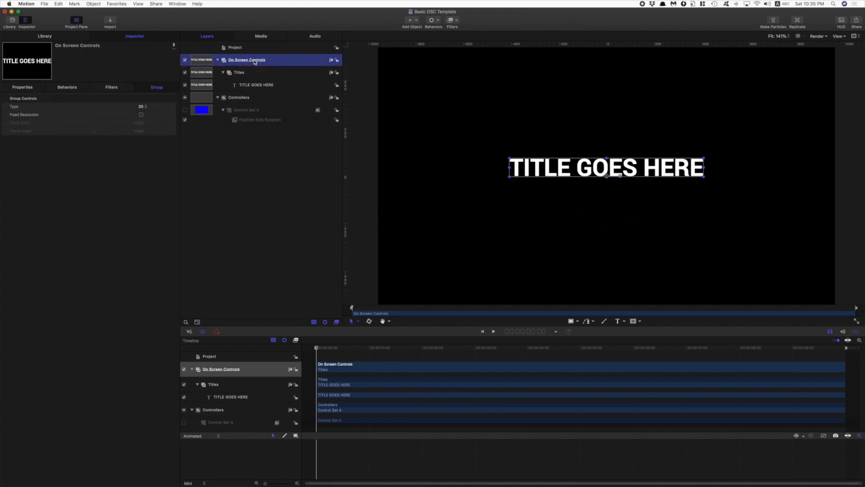
{"action": "left_click", "coordinate": [28, 87]}
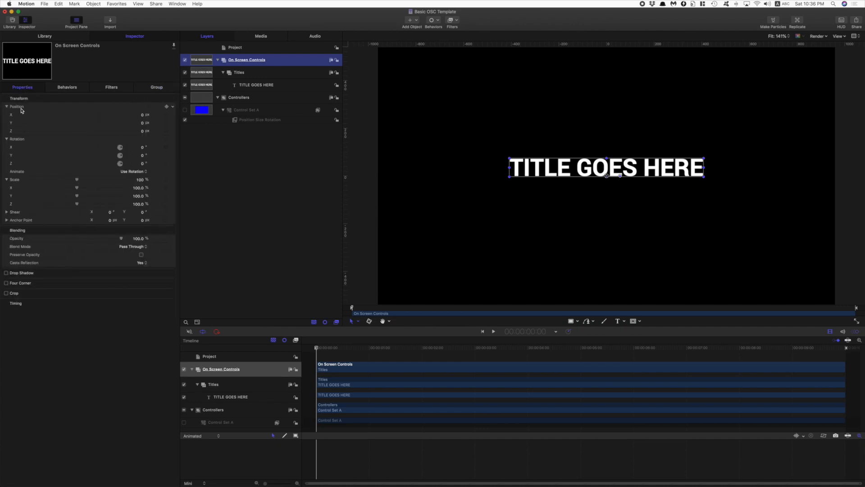
{"action": "left_click", "coordinate": [12, 116]}
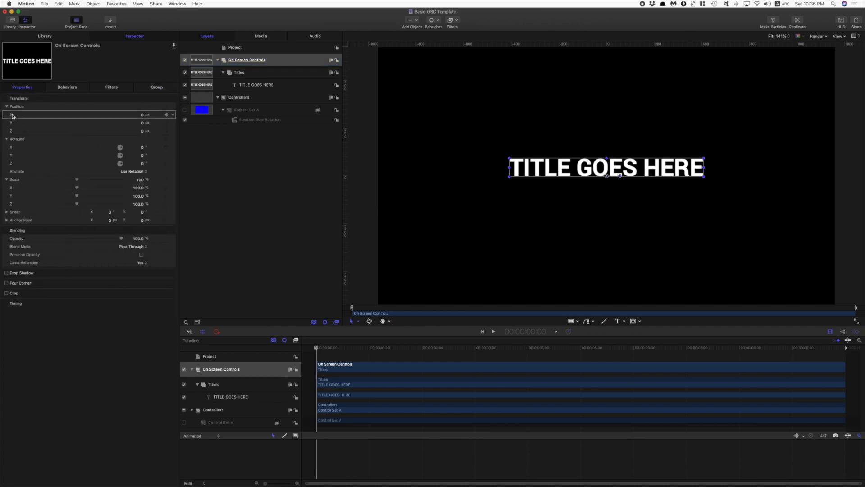
{"action": "left_click", "coordinate": [173, 117]}
{"action": "mouse_move", "coordinate": [197, 179]}
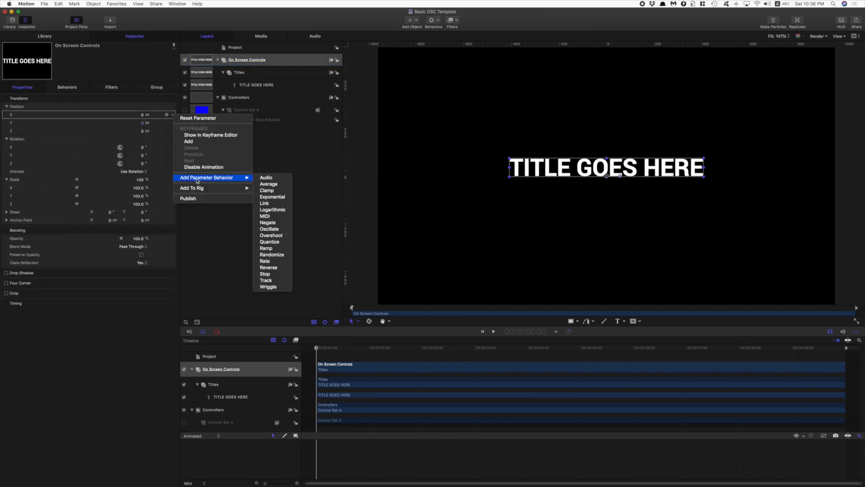
{"action": "left_click", "coordinate": [280, 203]}
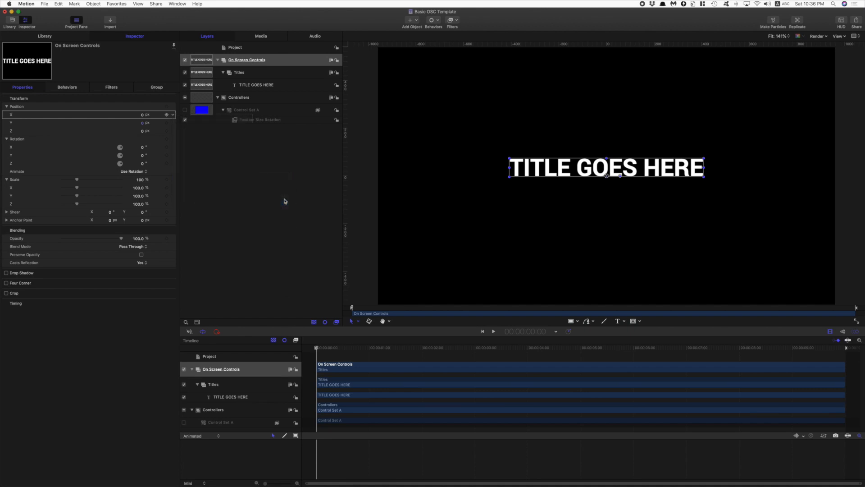
{"action": "double_click", "coordinate": [238, 70]}
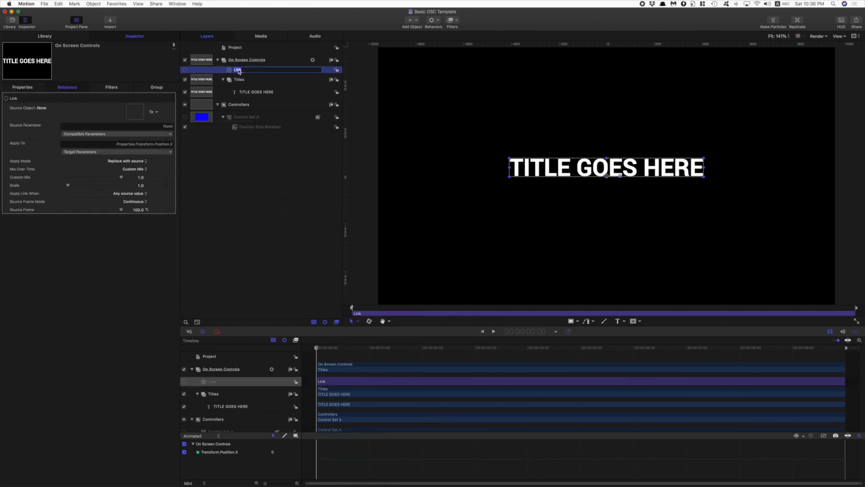
{"action": "type", "text": "X Pos"}
{"action": "key", "text": "Return"}
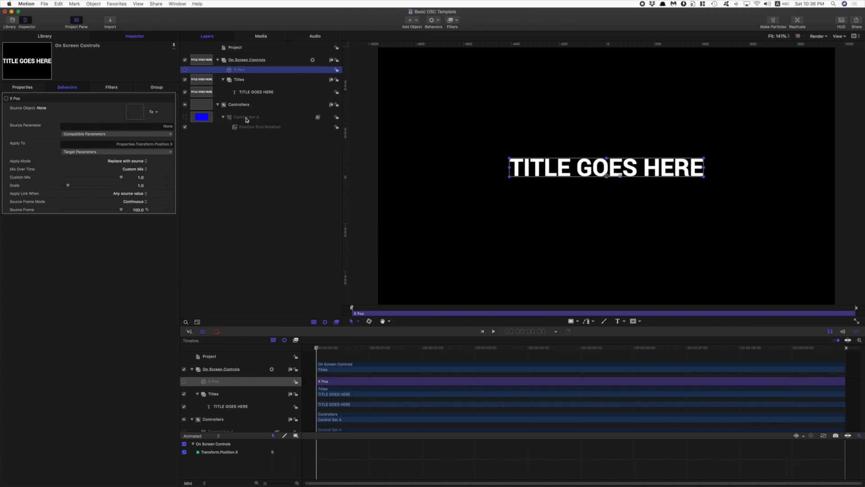
- Set Control Set A as the X Pos link's source object, with the Position Size Rotation filter's Center X as source parameter
{"action": "left_click_drag", "start_coordinate": [246, 120], "coordinate": [135, 112]}
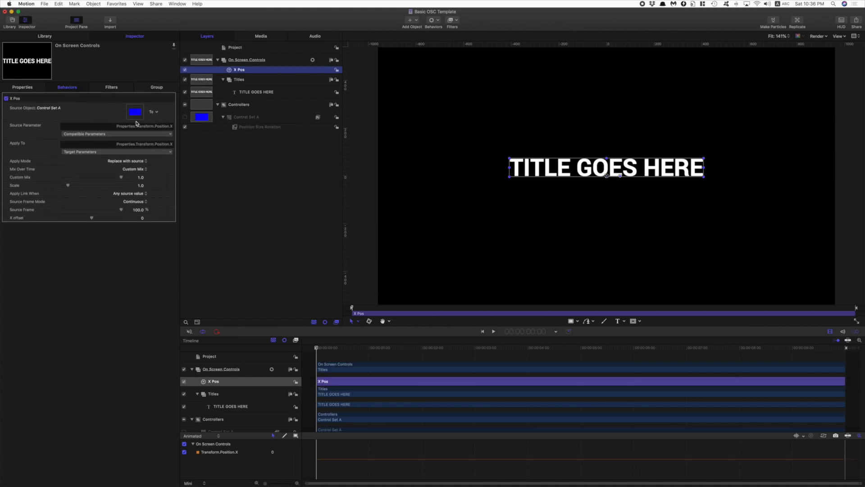
{"action": "left_click", "coordinate": [161, 134]}
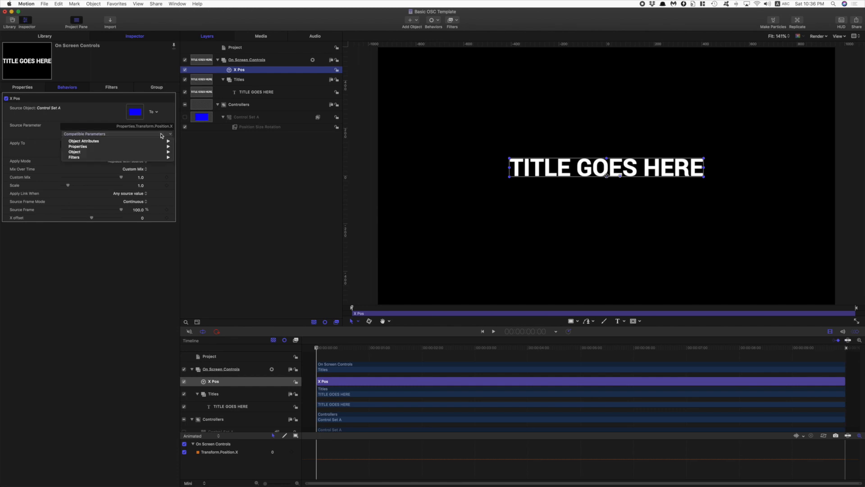
{"action": "mouse_move", "coordinate": [154, 159]}
{"action": "mouse_move", "coordinate": [212, 157]}
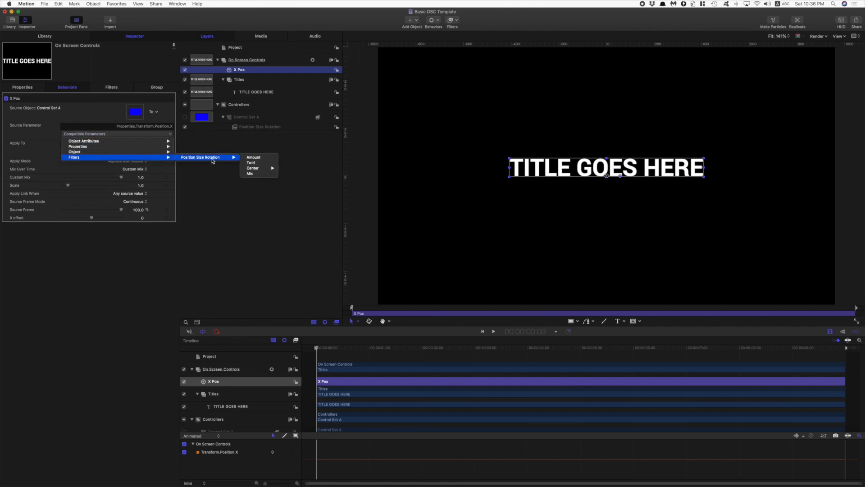
{"action": "left_click", "coordinate": [287, 169]}
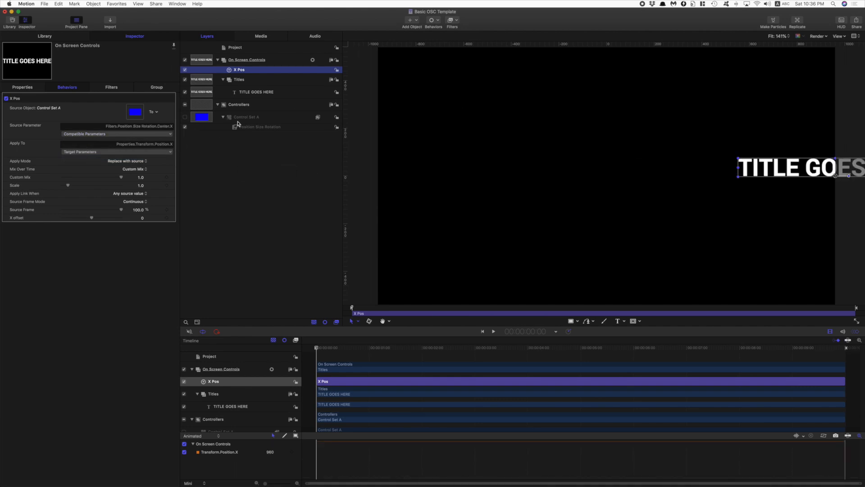
- Check the Center X value of the Position Size Rotation filter and set the X Pos link's X offset to -0.5
{"action": "left_click", "coordinate": [251, 128]}
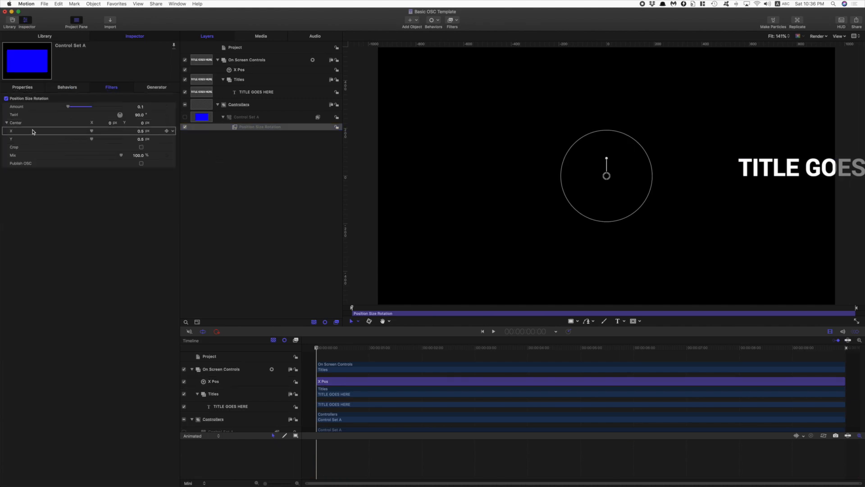
{"action": "left_click", "coordinate": [141, 131]}
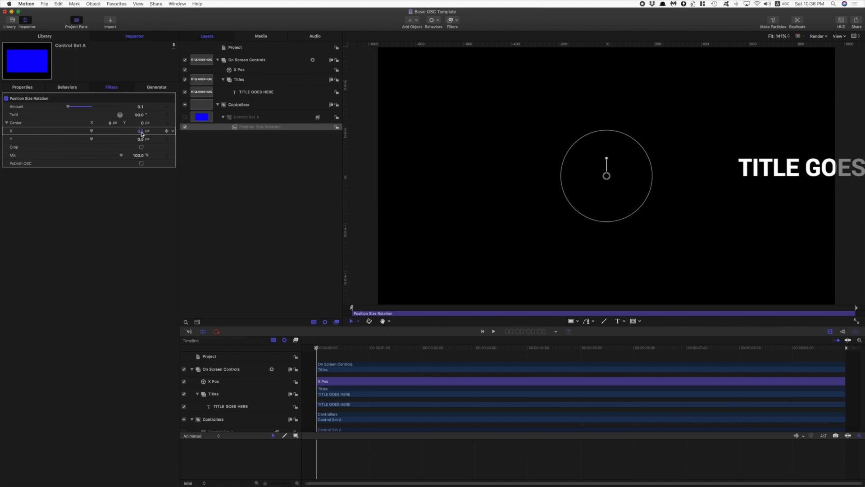
{"action": "left_click", "coordinate": [250, 70]}
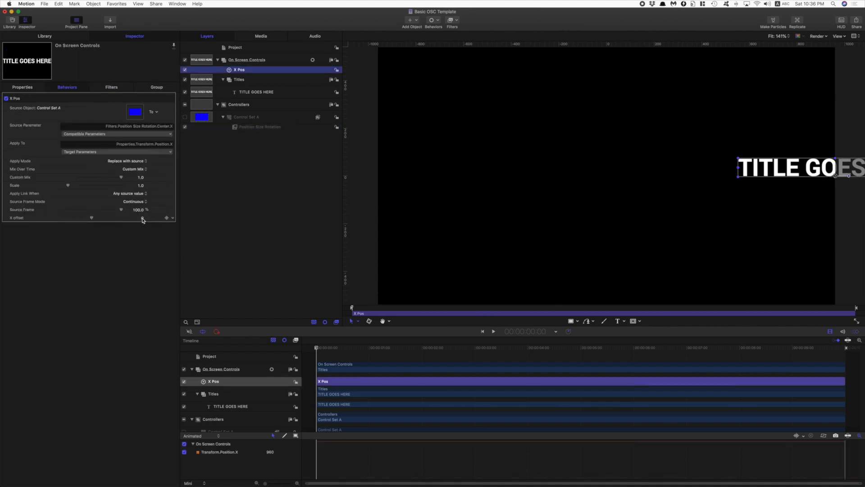
{"action": "left_click", "coordinate": [142, 218]}
{"action": "type", "text": "-0.5"}
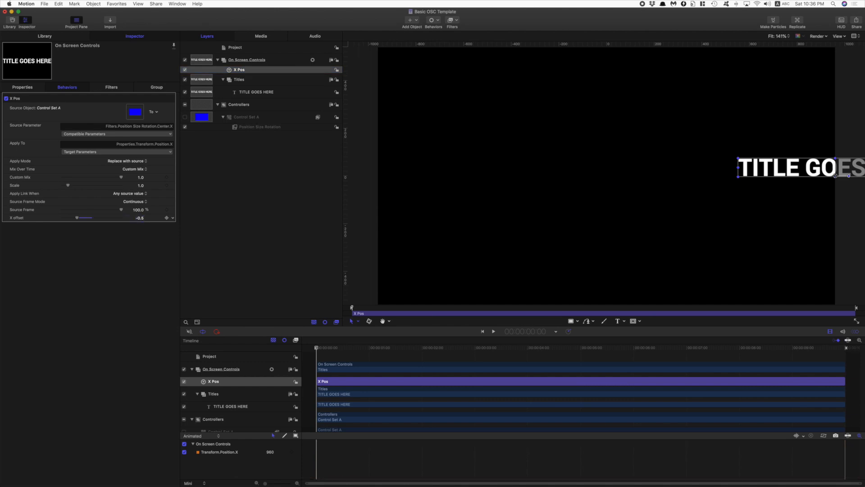
{"action": "key", "text": "Return"}
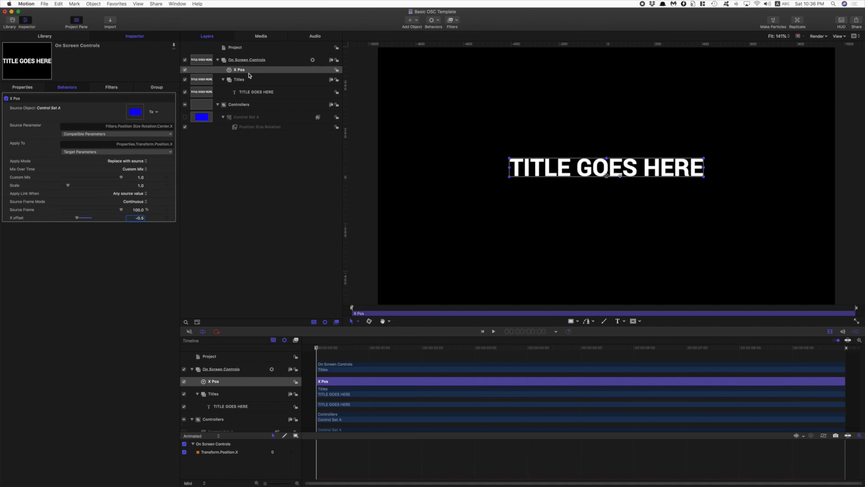
- Duplicate the X Pos link behavior and rename the copy "Y Pos"
{"action": "key", "text": "super+d"}
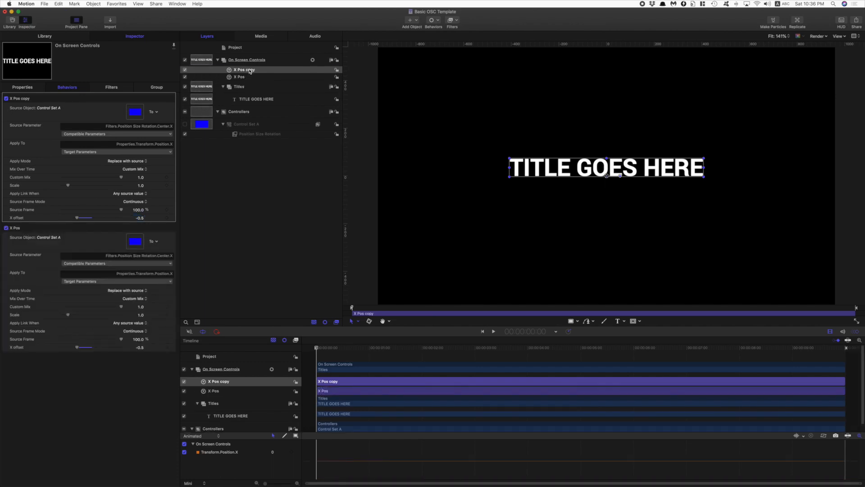
{"action": "double_click", "coordinate": [249, 69]}
{"action": "key", "text": "BackSpace"}
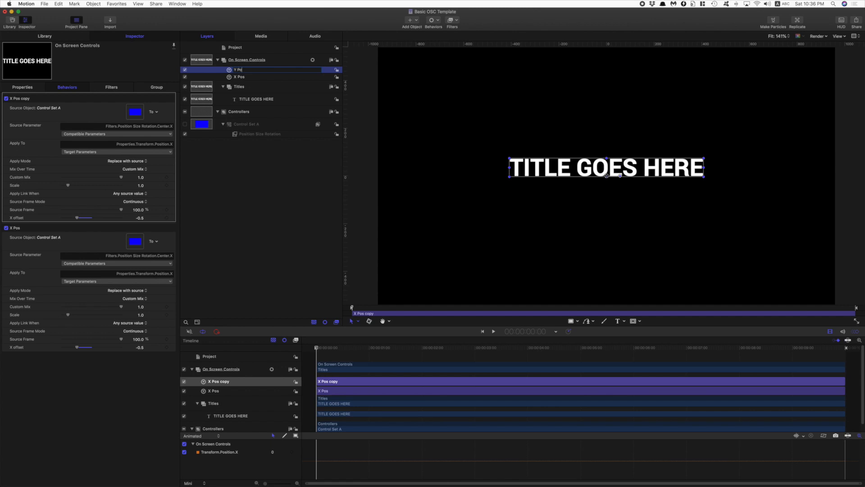
{"action": "key", "text": "Return"}
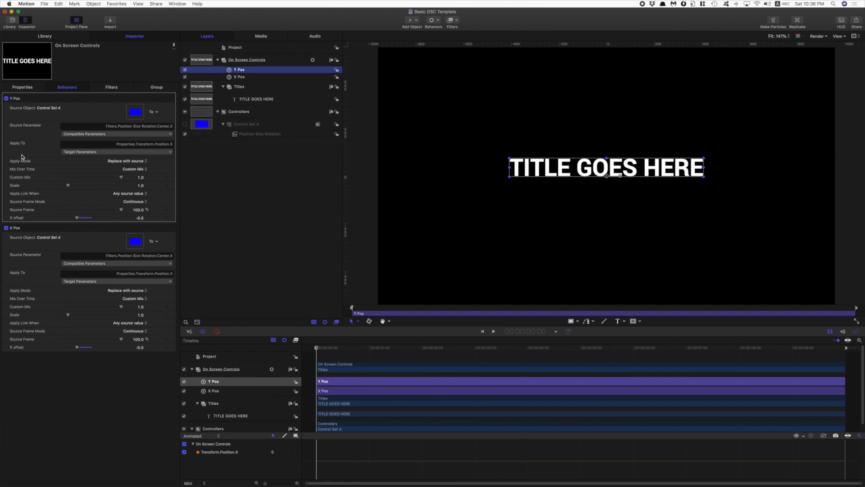
- Change the Y Pos link's target parameter to the group's Transform Position Y
{"action": "left_click", "coordinate": [151, 153]}
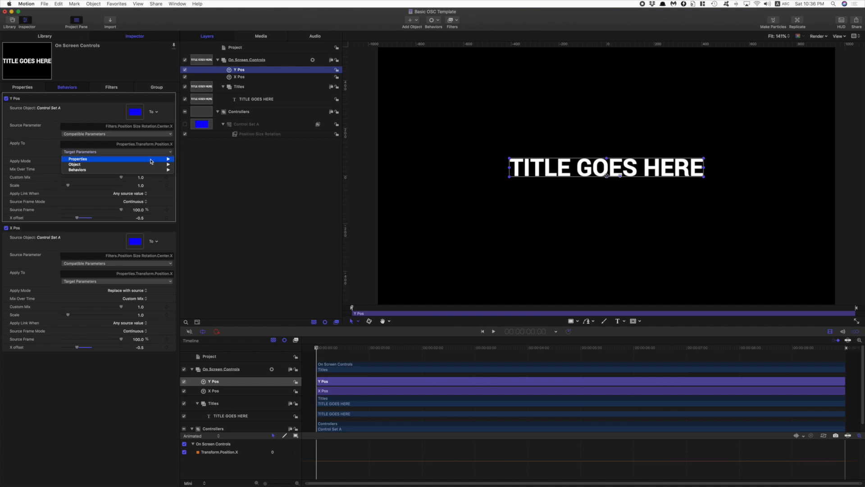
{"action": "mouse_move", "coordinate": [152, 159]}
{"action": "mouse_move", "coordinate": [192, 160]}
{"action": "mouse_move", "coordinate": [267, 159]}
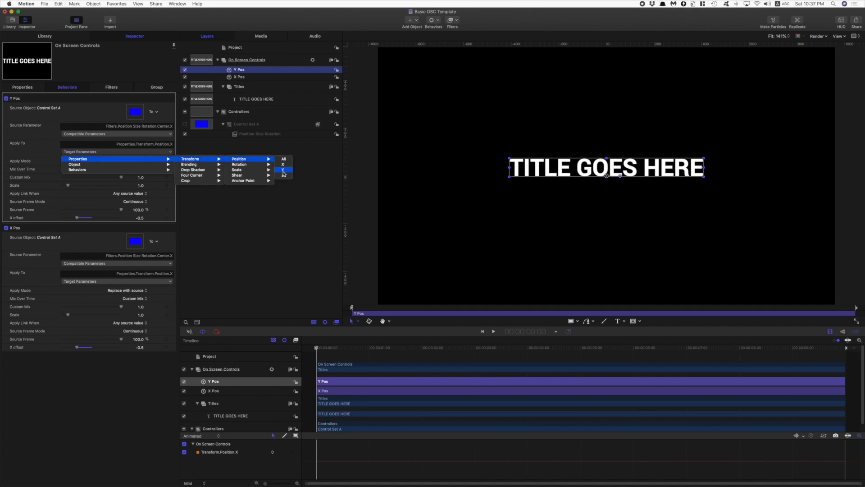
{"action": "left_click", "coordinate": [283, 170]}
- Set the Y Pos link's source parameter to the Position Size Rotation filter's Center Y and its Y offset to -0.5
{"action": "left_click", "coordinate": [157, 134]}
{"action": "mouse_move", "coordinate": [153, 157]}
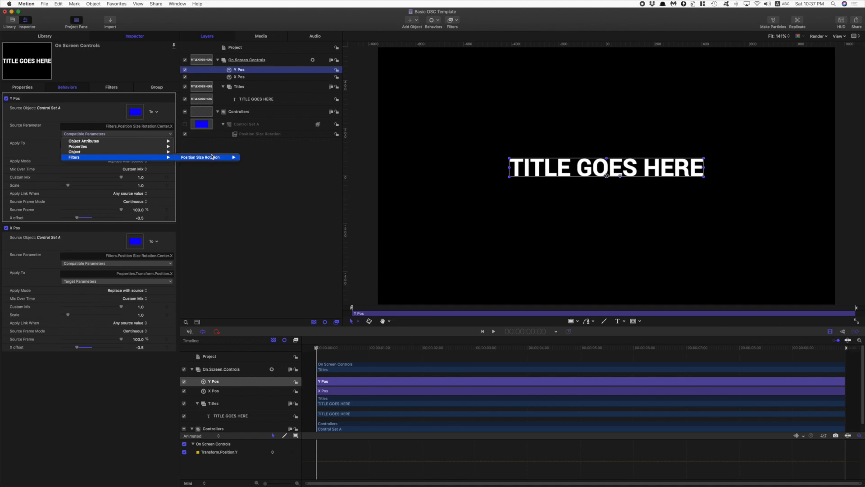
{"action": "mouse_move", "coordinate": [221, 158]}
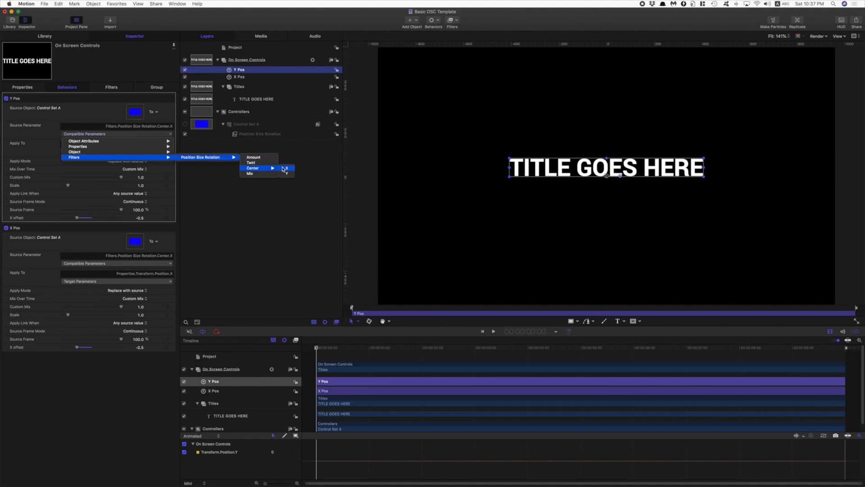
{"action": "left_click", "coordinate": [287, 173]}
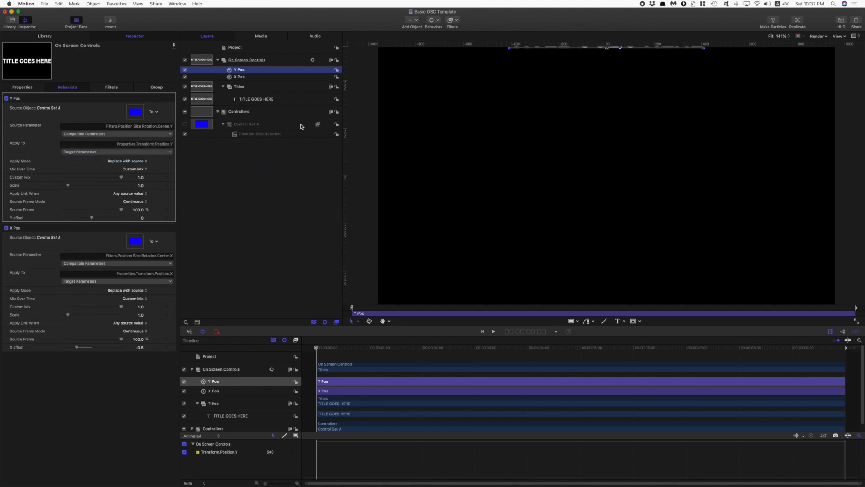
{"action": "left_click", "coordinate": [142, 218]}
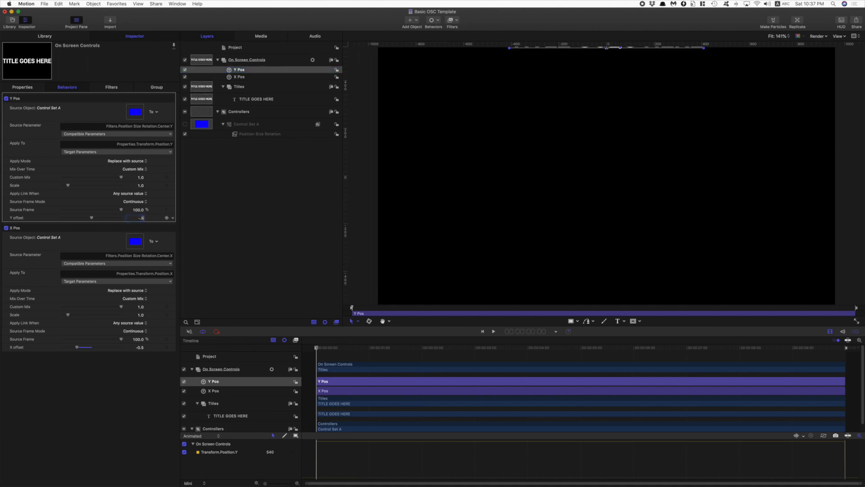
{"action": "key", "text": "Return"}
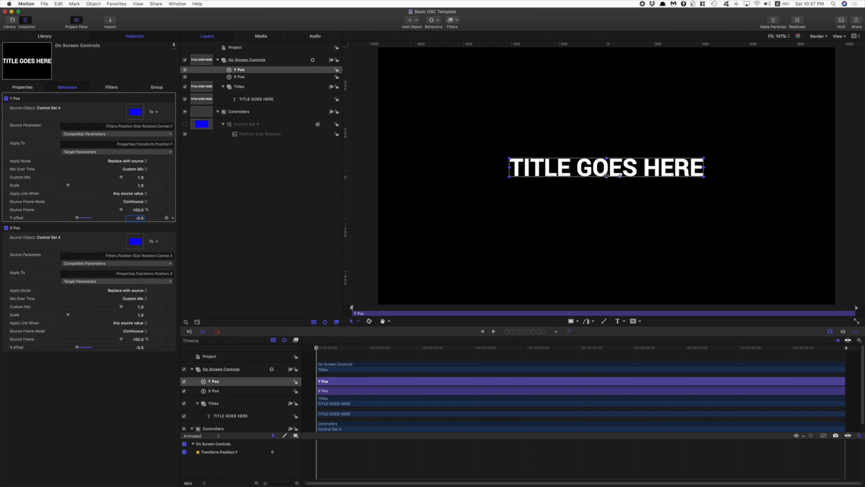
- Add a Link parameter behavior to the X scale of the On Screen Controls group and rename it "X Scale"
{"action": "left_click", "coordinate": [247, 62]}
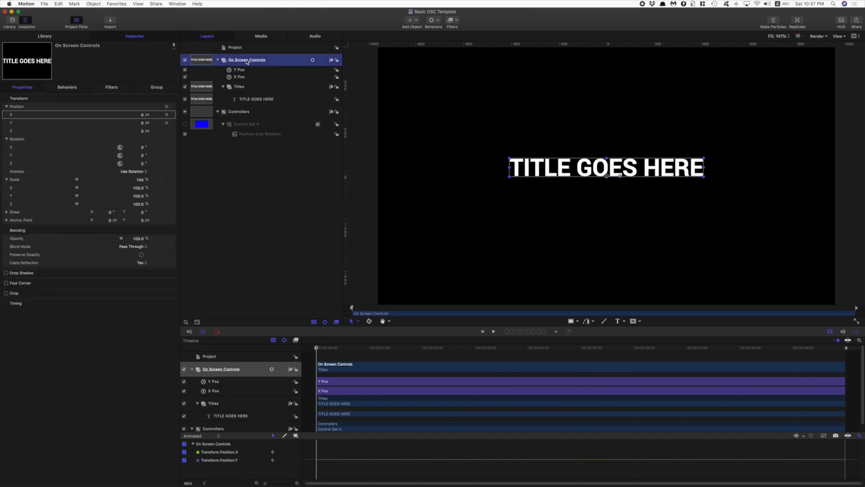
{"action": "left_click", "coordinate": [13, 187]}
{"action": "left_click", "coordinate": [173, 188]}
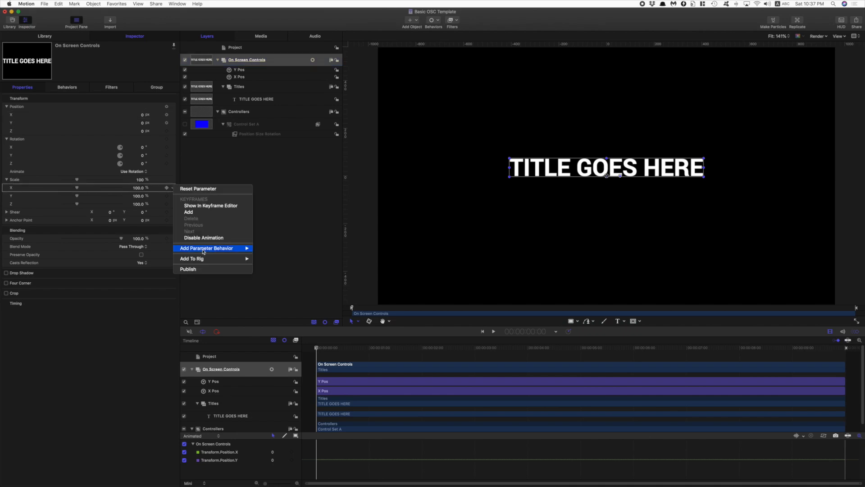
{"action": "mouse_move", "coordinate": [204, 250]}
{"action": "left_click", "coordinate": [277, 275]}
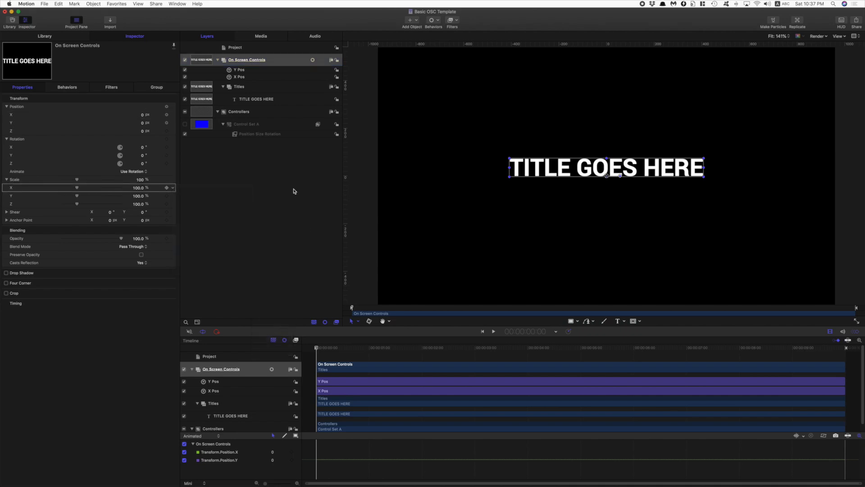
{"action": "double_click", "coordinate": [237, 70]}
{"action": "type", "text": "X"}
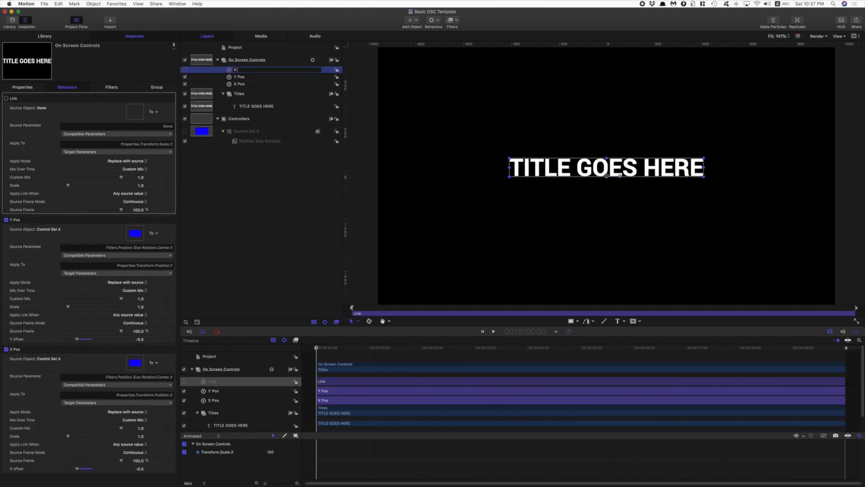
{"action": "type", "text": " Scale"}
{"action": "key", "text": "Return"}
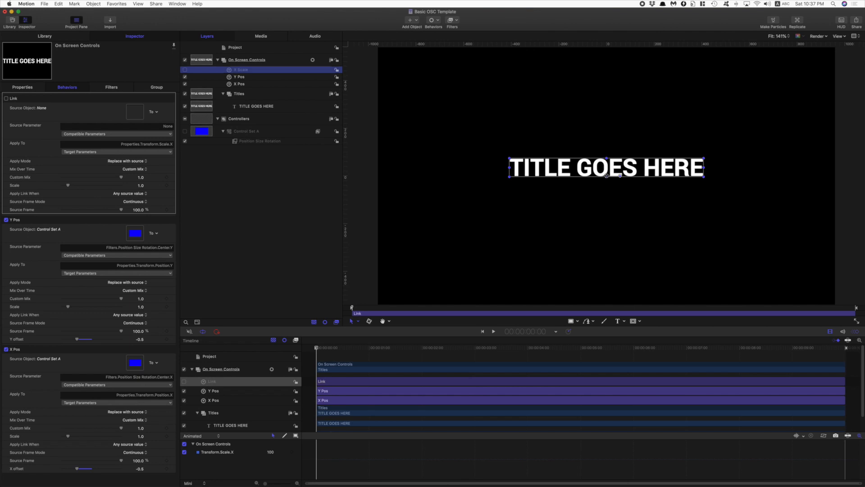
- Link X Scale to Control Set A with the Position Size Rotation filter's Amount as source parameter, and show that filter's settings
{"action": "left_click_drag", "start_coordinate": [244, 132], "coordinate": [136, 115]}
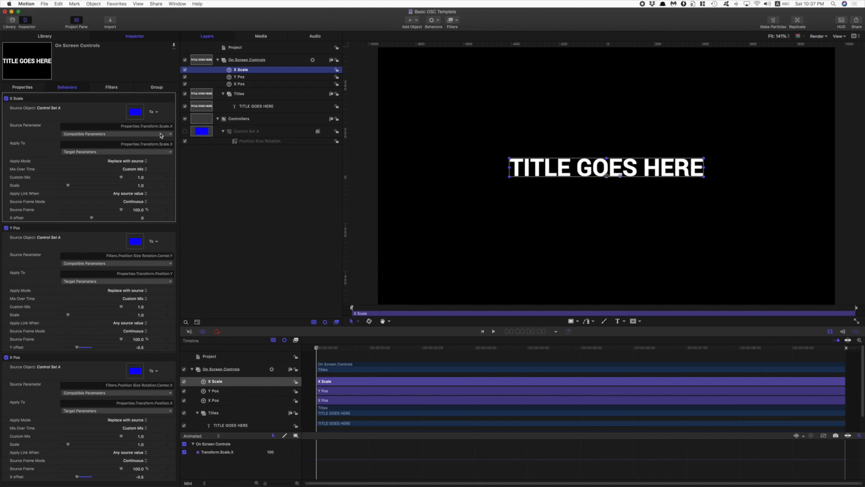
{"action": "left_click", "coordinate": [161, 134]}
{"action": "mouse_move", "coordinate": [163, 157]}
{"action": "mouse_move", "coordinate": [214, 158]}
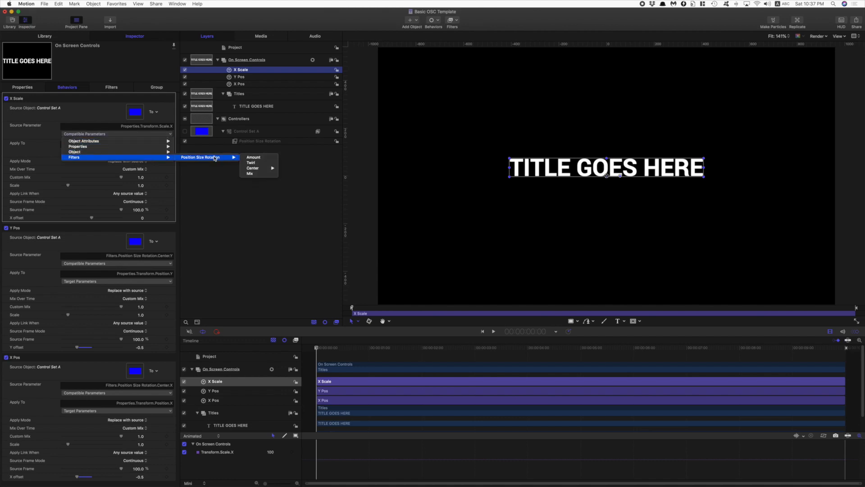
{"action": "left_click", "coordinate": [268, 158]}
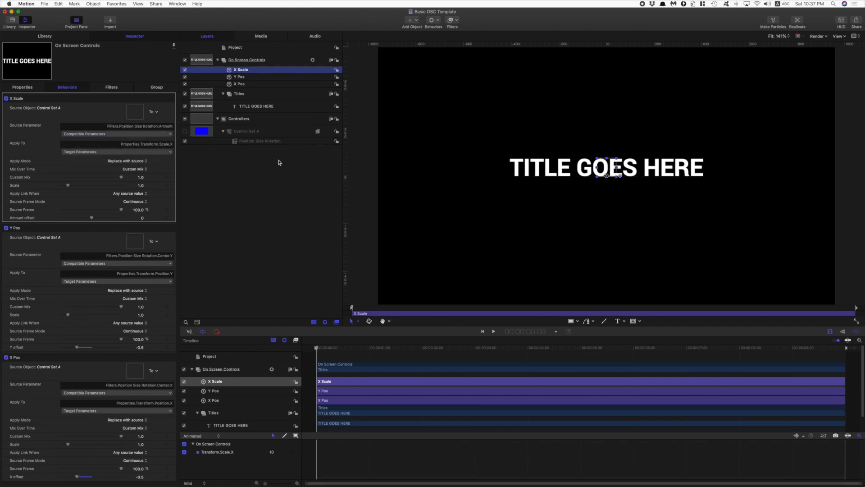
{"action": "left_click", "coordinate": [253, 142]}
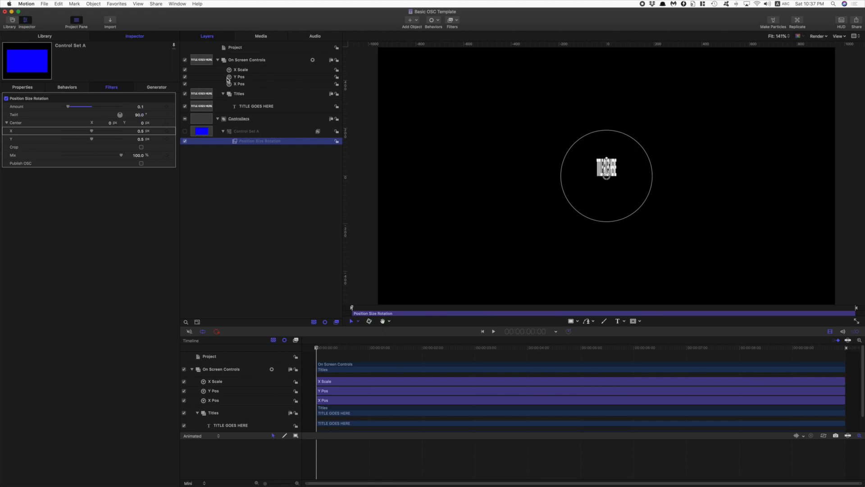
- Set the Scale of the X Scale link behavior to 10
{"action": "left_click", "coordinate": [241, 71]}
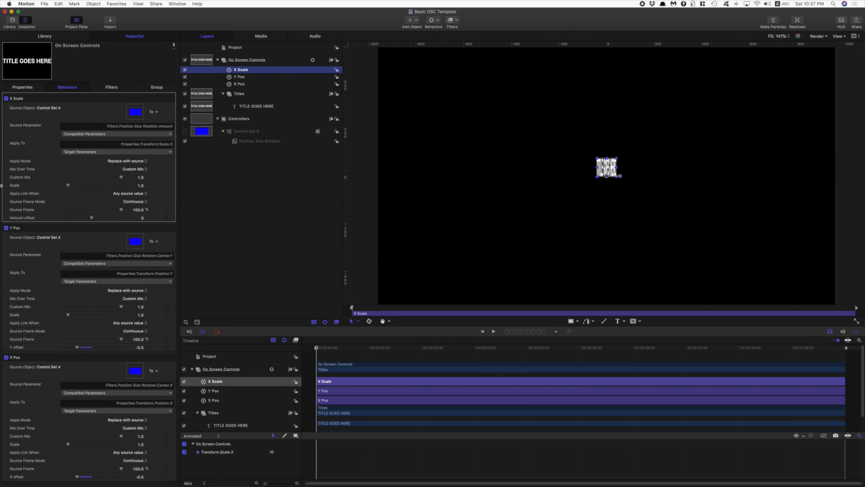
{"action": "left_click", "coordinate": [141, 185]}
{"action": "type", "text": "1"}
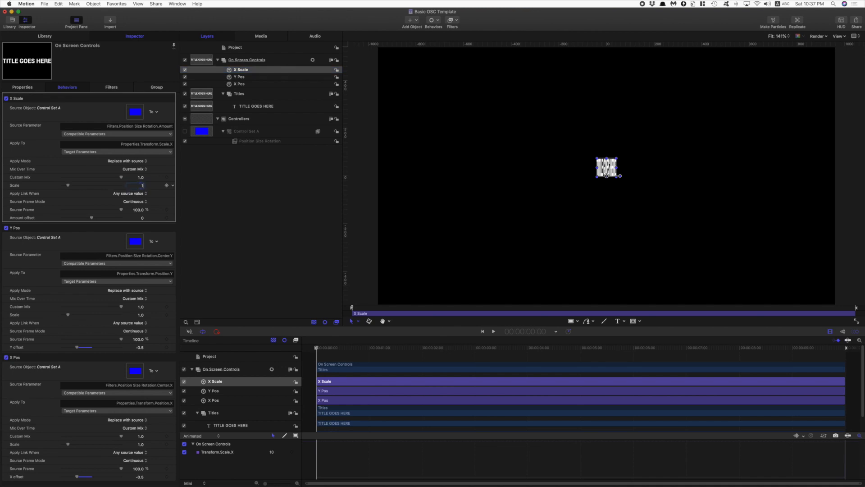
{"action": "key", "text": "Return"}
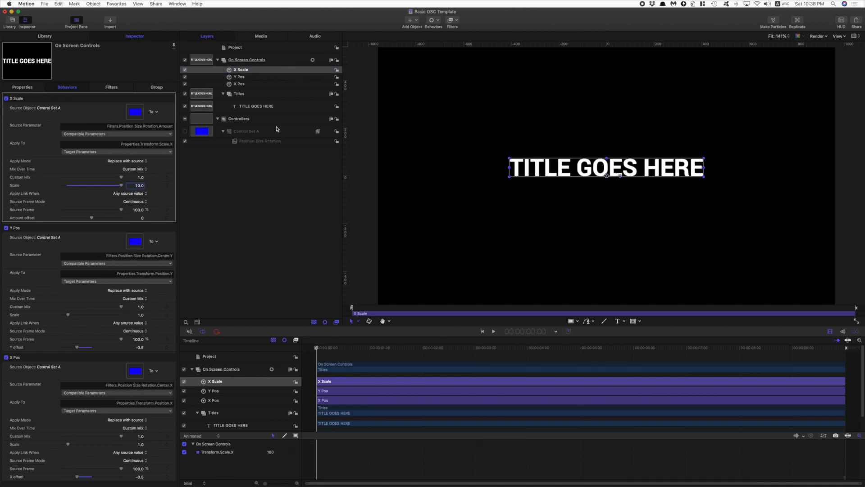
- Duplicate the X Scale link behavior and rename the copy "Y Scale"
{"action": "key", "text": "super+d"}
{"action": "double_click", "coordinate": [254, 70]}
{"action": "key", "text": "BackSpace"}
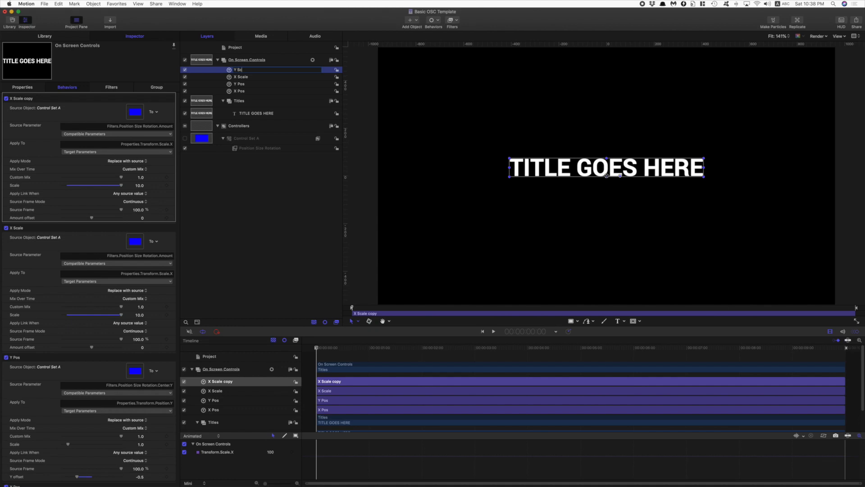
{"action": "key", "text": "Return"}
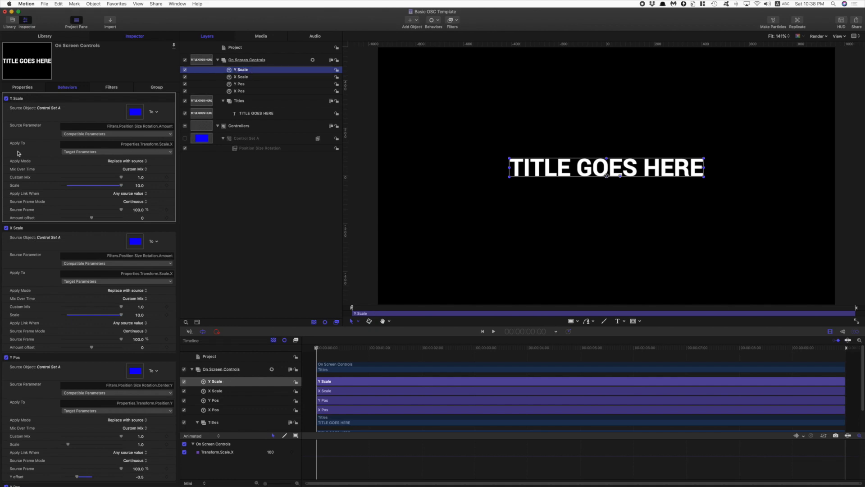
- Change the Y Scale link's target parameter to the group's Transform Scale Y
{"action": "left_click", "coordinate": [158, 153]}
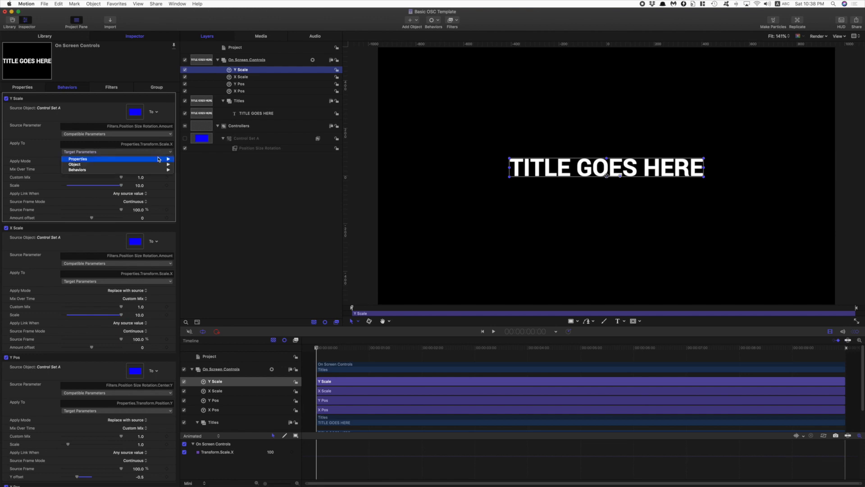
{"action": "mouse_move", "coordinate": [160, 159]}
{"action": "mouse_move", "coordinate": [189, 159]}
{"action": "mouse_move", "coordinate": [239, 161]}
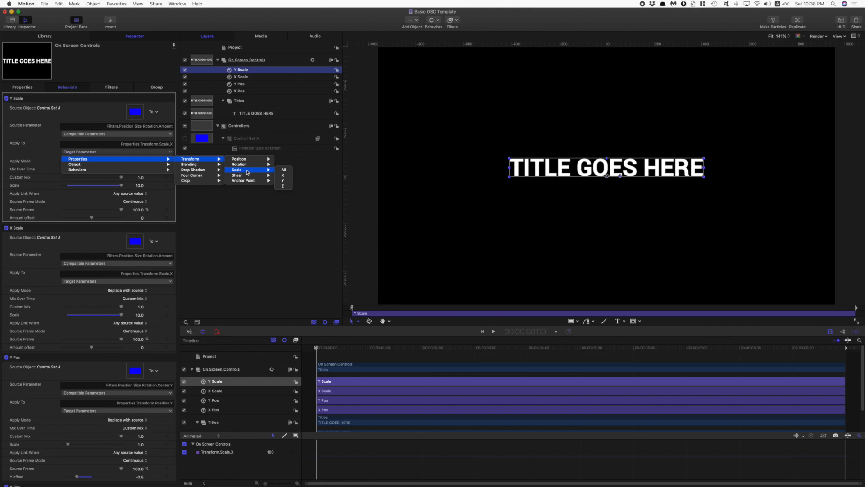
{"action": "left_click", "coordinate": [286, 181]}
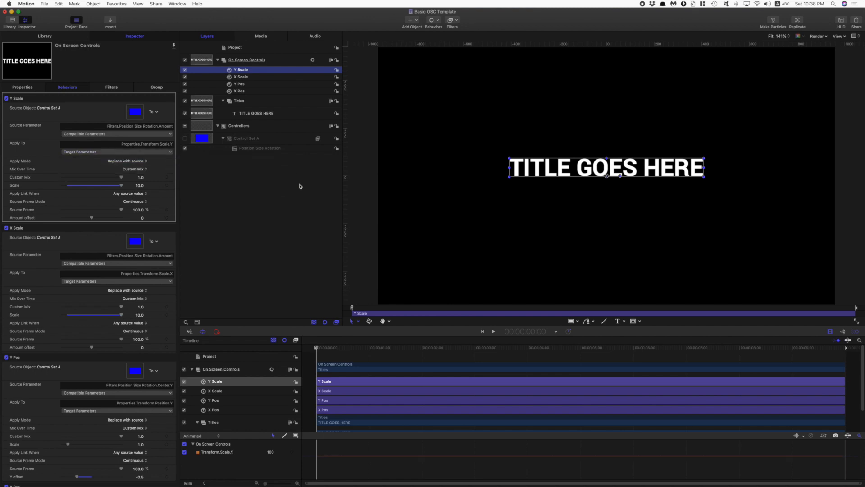
- Test the Position Size Rotation on-screen control by moving and resizing the title in the canvas, undoing the changes
{"action": "left_click", "coordinate": [276, 149]}
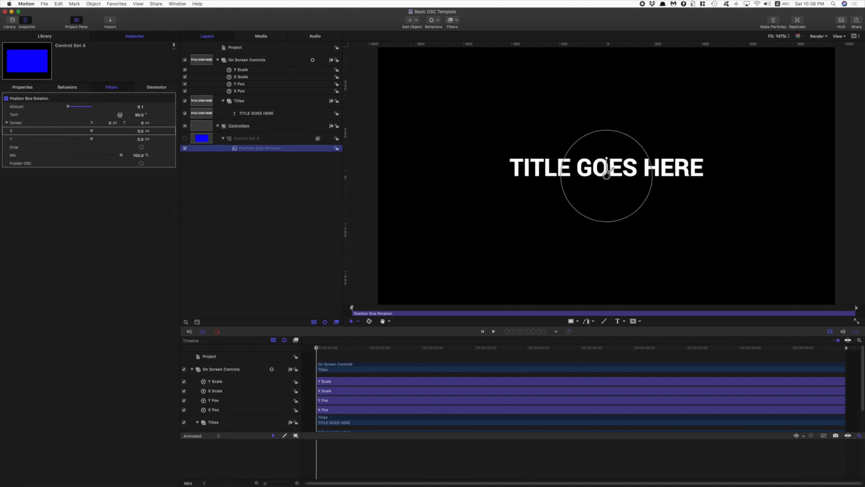
{"action": "left_click_drag", "start_coordinate": [604, 167], "coordinate": [581, 163]}
{"action": "key", "text": "super+z"}
{"action": "mouse_move", "coordinate": [646, 154]}
{"action": "left_mouse_down"}
{"action": "mouse_move", "coordinate": [663, 150]}
{"action": "mouse_move", "coordinate": [634, 148]}
{"action": "left_mouse_up"}
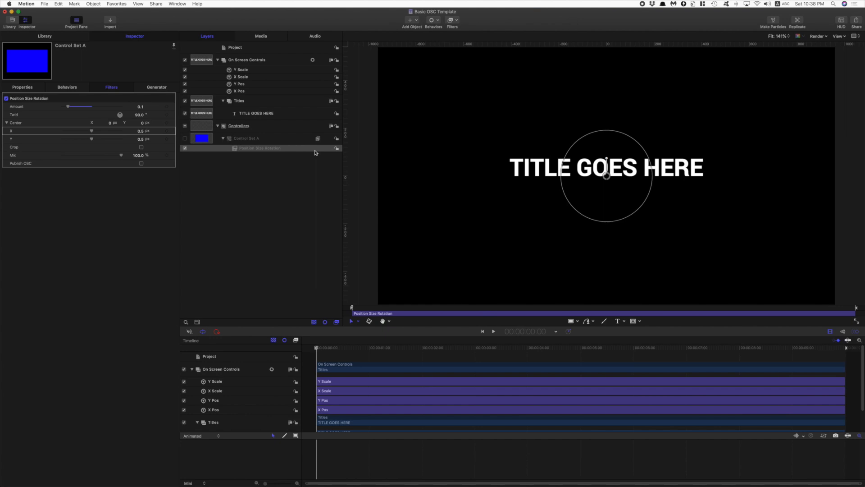
- Add a Link parameter behavior to the Z rotation of the On Screen Controls group and rename it "Rotation"
{"action": "left_click", "coordinate": [247, 62]}
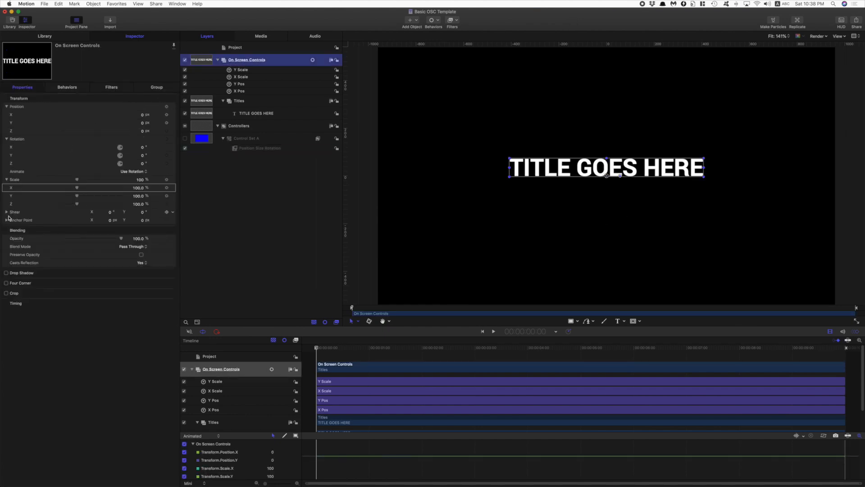
{"action": "left_click", "coordinate": [13, 164]}
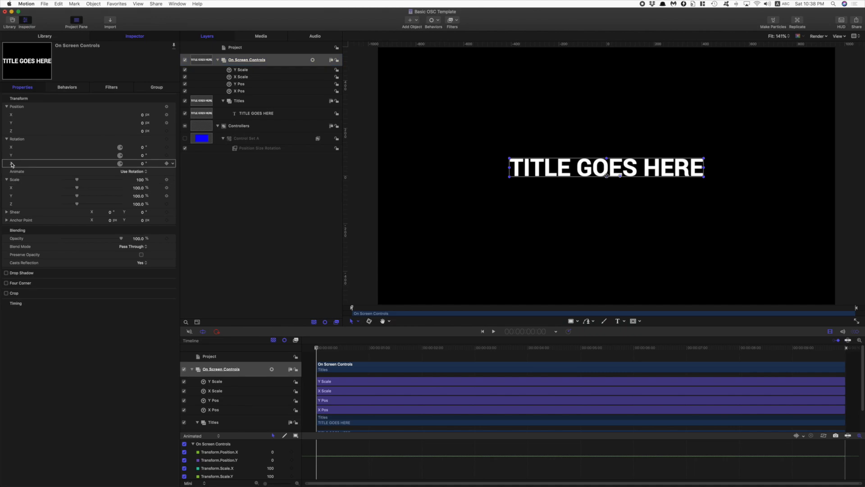
{"action": "left_click", "coordinate": [173, 164]}
{"action": "mouse_move", "coordinate": [202, 225]}
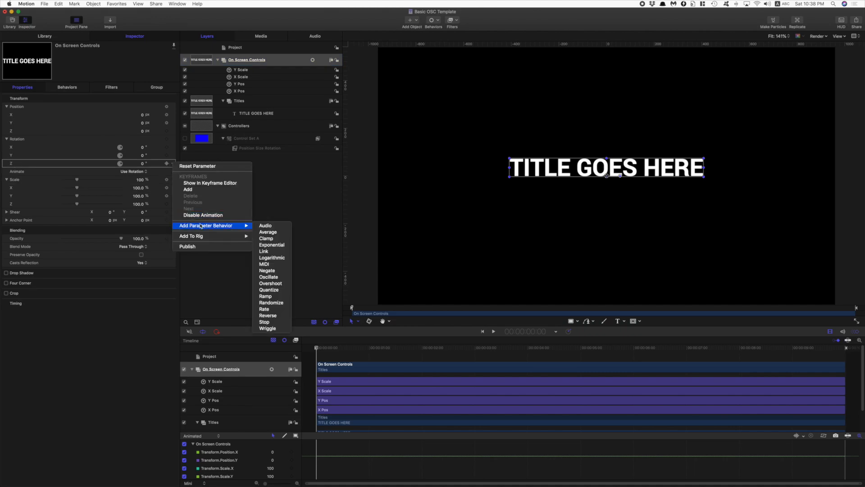
{"action": "left_click", "coordinate": [274, 253]}
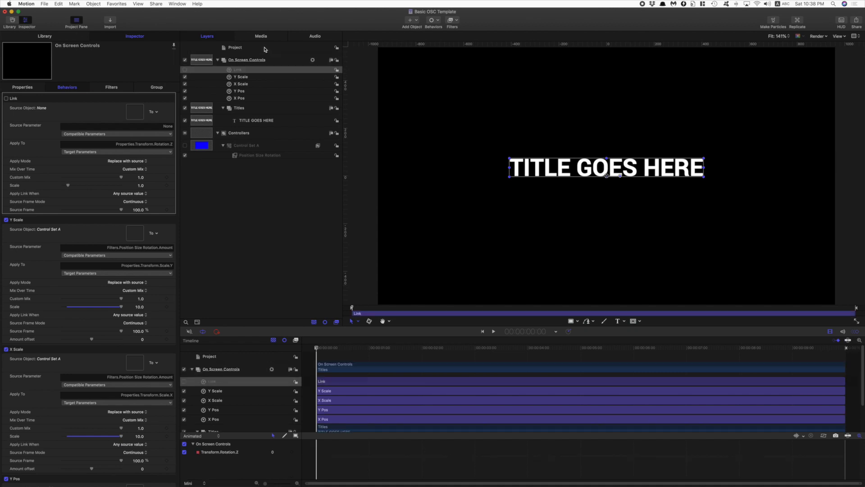
{"action": "double_click", "coordinate": [238, 69]}
{"action": "type", "text": "Rotat"}
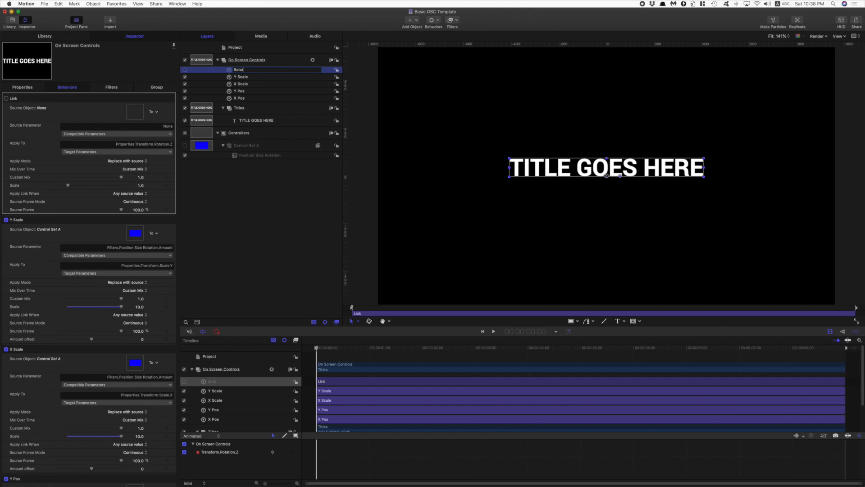
{"action": "key", "text": "Return"}
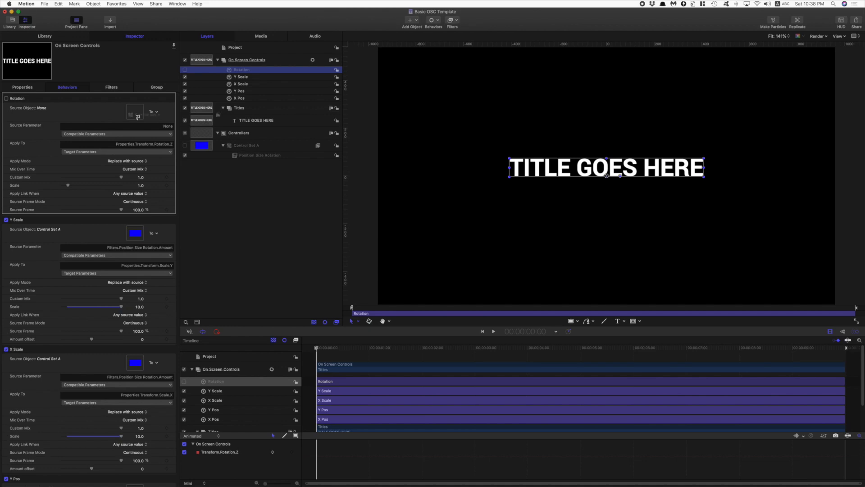
- Link Rotation to Control Set A with the Position Size Rotation filter's Twirl as source parameter
{"action": "left_click", "coordinate": [168, 134]}
{"action": "mouse_move", "coordinate": [159, 152]}
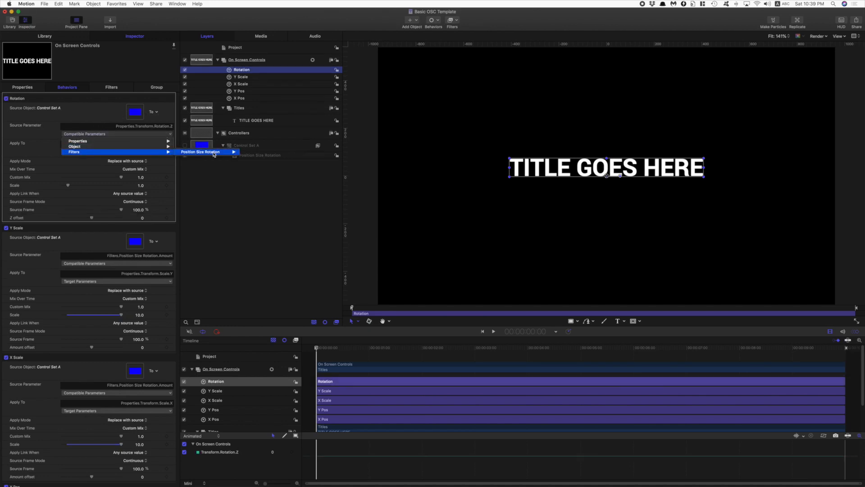
{"action": "mouse_move", "coordinate": [225, 151]}
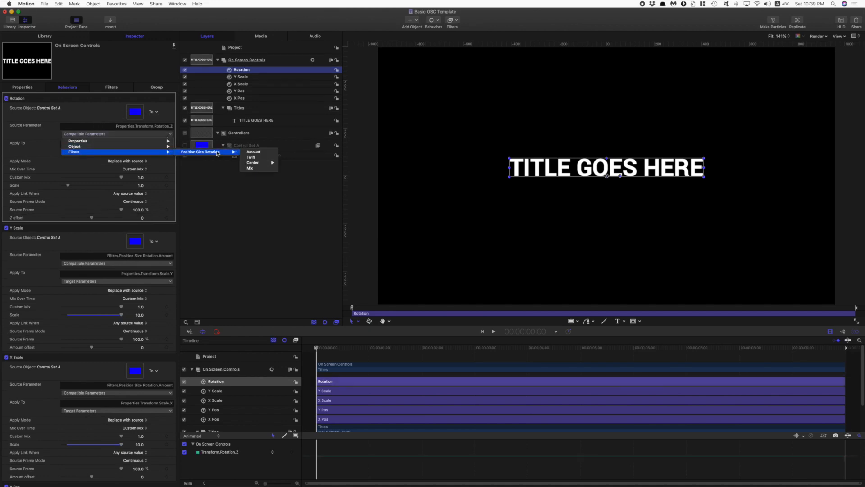
{"action": "left_click", "coordinate": [260, 157]}
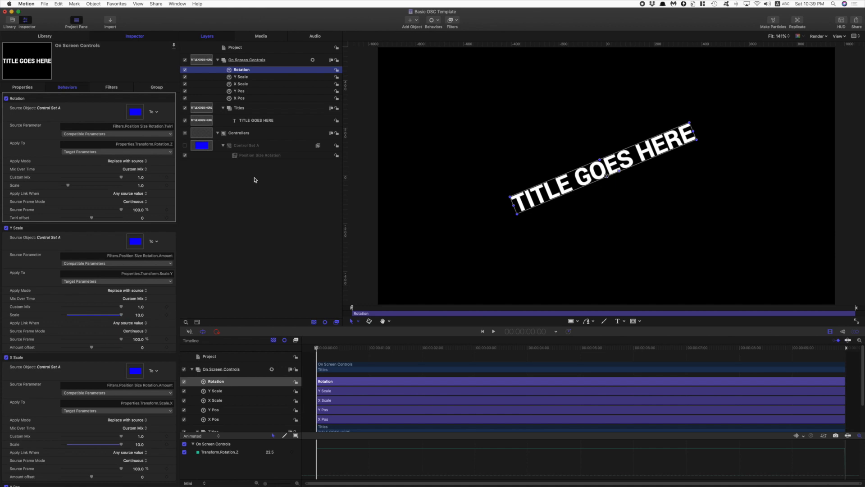
- Check the filter's Twirl value, then set the Rotation link's Twirl offset to -90 and its Scale to 4
{"action": "left_click", "coordinate": [246, 157]}
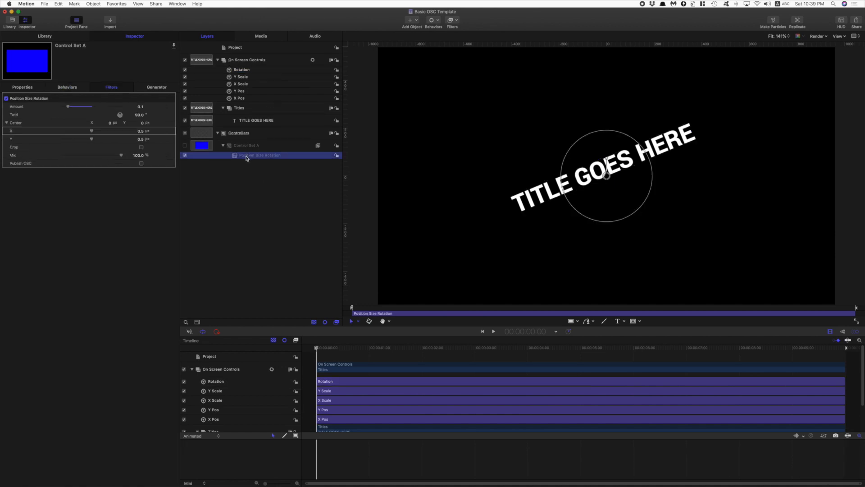
{"action": "left_click", "coordinate": [244, 71]}
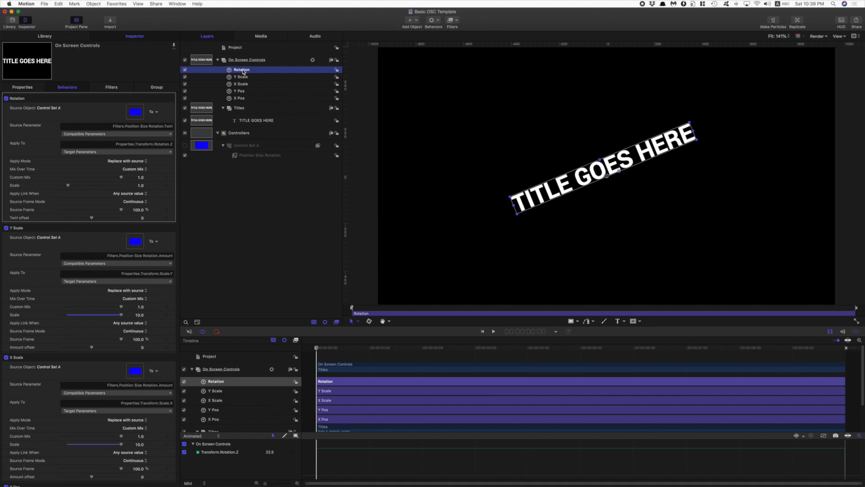
{"action": "left_click", "coordinate": [143, 218]}
{"action": "type", "text": "-90"}
{"action": "key", "text": "Return"}
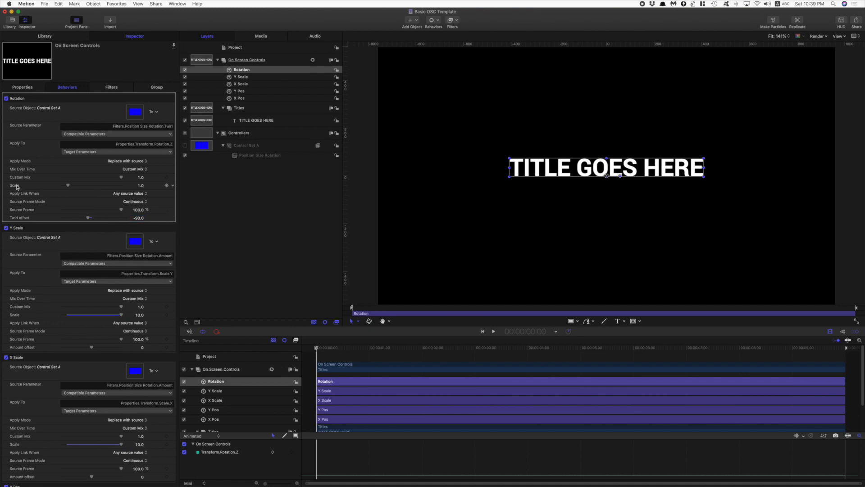
{"action": "left_click", "coordinate": [141, 186]}
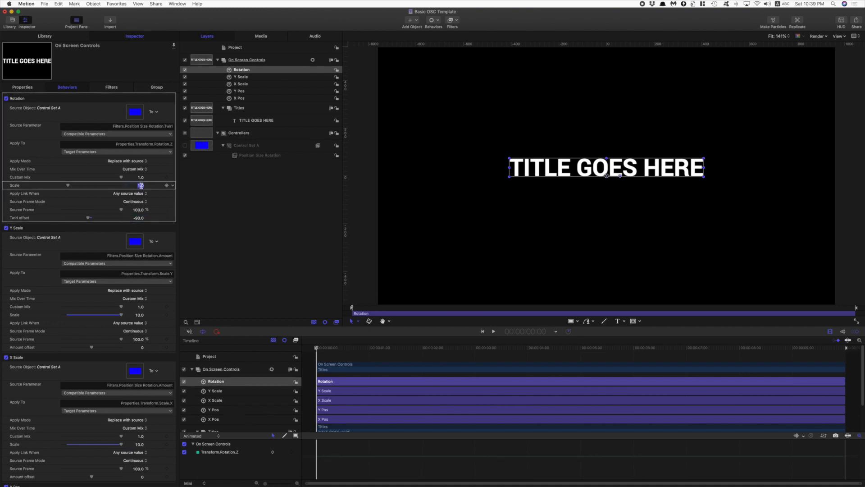
{"action": "type", "text": "4"}
{"action": "key", "text": "Return"}
- Try the on-screen control's rotation handle, and set the Position Size Rotation filter's Center Y to 400 px
{"action": "left_click", "coordinate": [274, 156]}
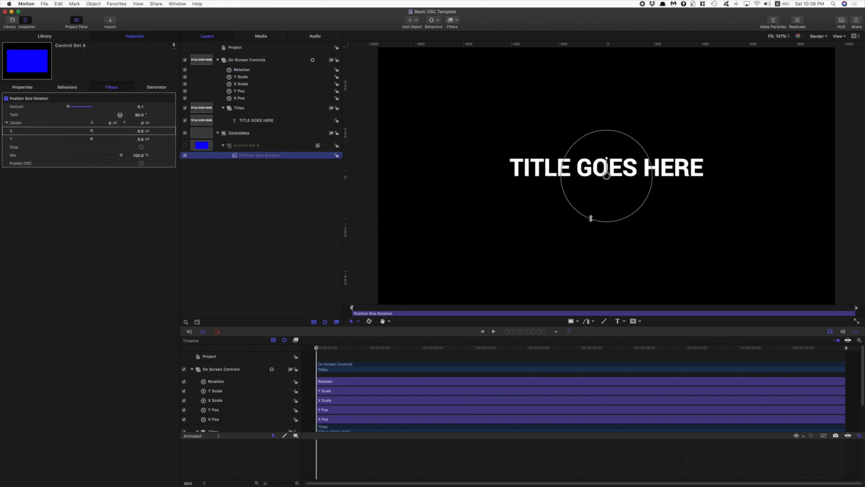
{"action": "left_click_drag", "start_coordinate": [607, 158], "coordinate": [606, 160]}
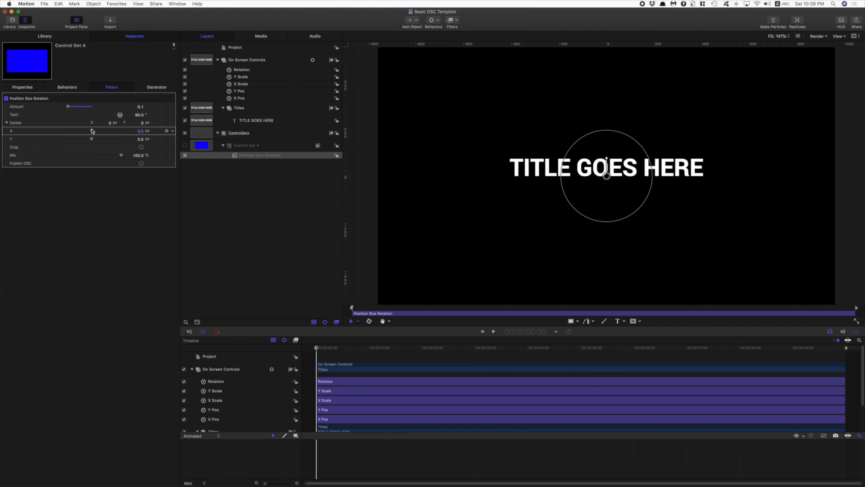
{"action": "left_click", "coordinate": [142, 122]}
{"action": "type", "text": "400"}
{"action": "key", "text": "Return"}
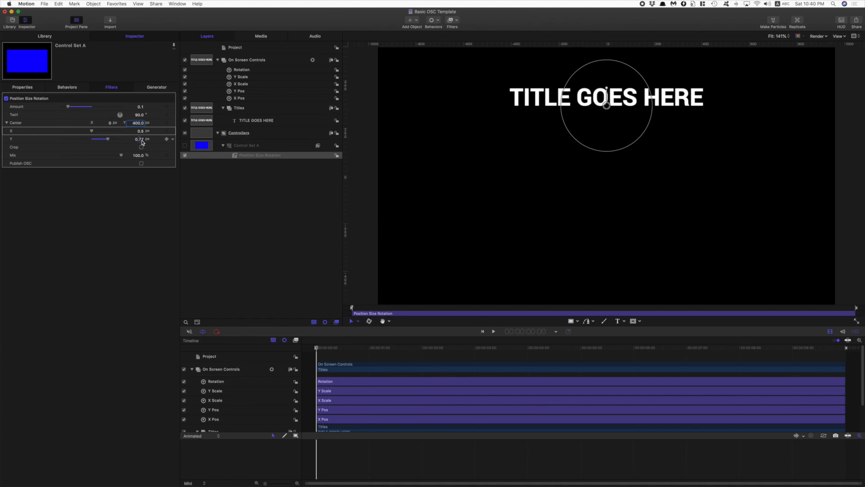
- Set the Y offset of the Y Pos link behavior to -0.77
{"action": "left_click", "coordinate": [243, 92]}
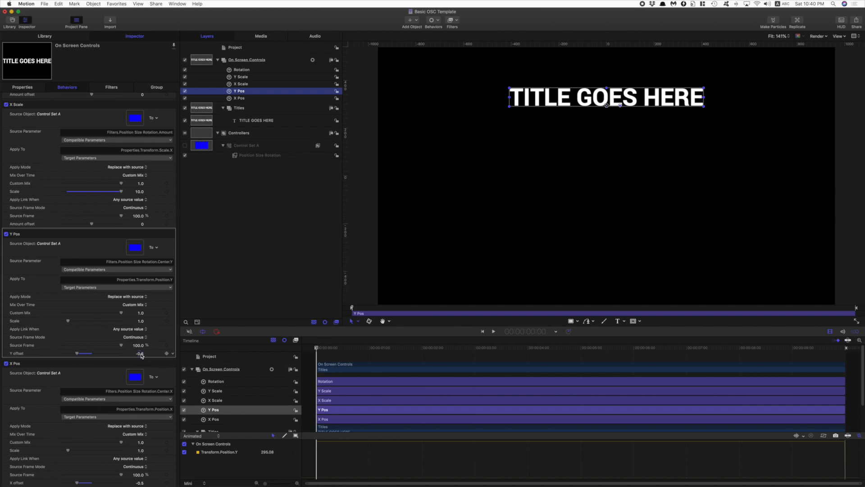
{"action": "left_click", "coordinate": [141, 354]}
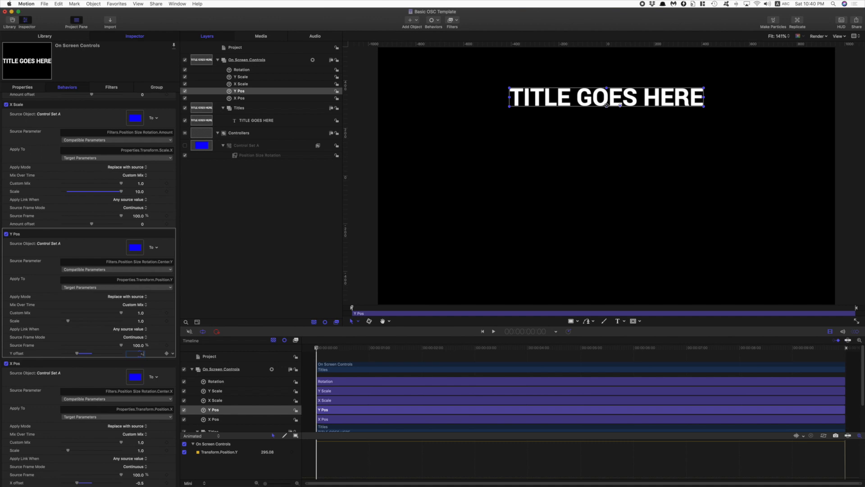
{"action": "key", "text": "Return"}
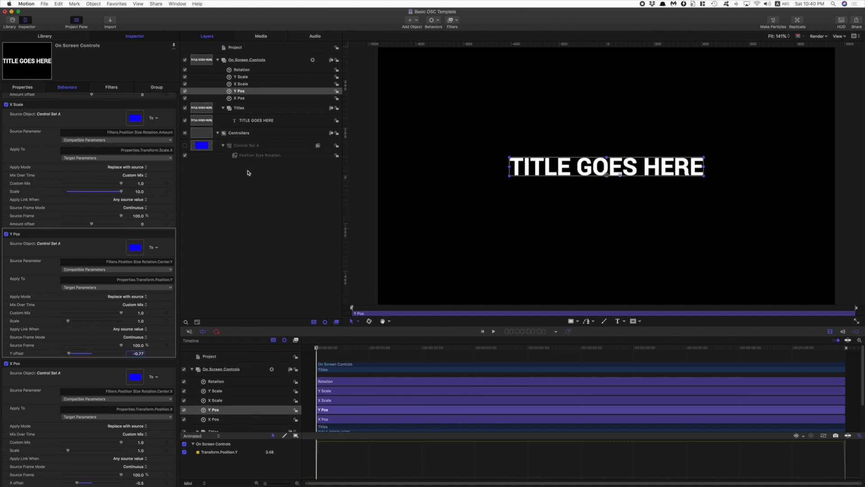
- Set the Amount of Control Set A's Position Size Rotation filter to 0.05
{"action": "left_click", "coordinate": [251, 156]}
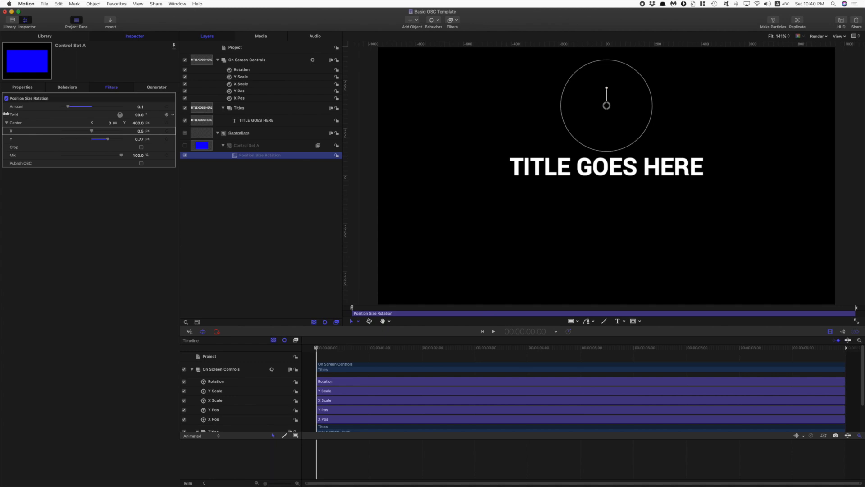
{"action": "left_click", "coordinate": [141, 108]}
{"action": "left_click", "coordinate": [141, 107]}
{"action": "key", "text": "BackSpace"}
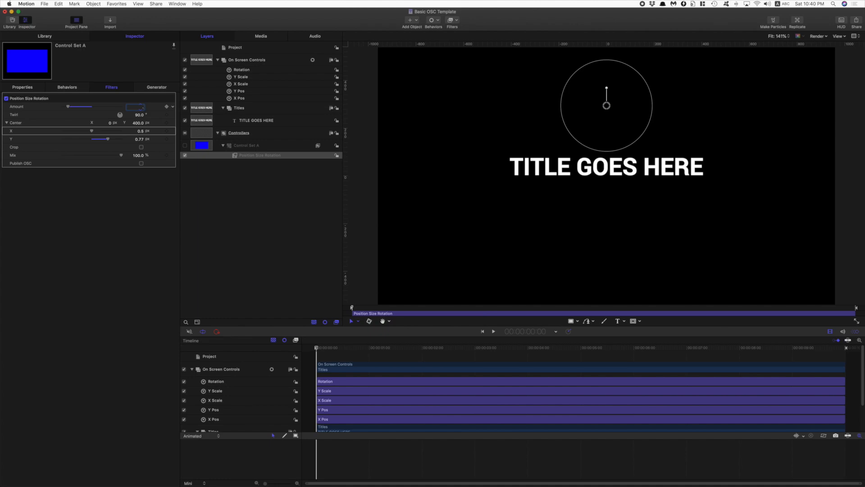
{"action": "type", "text": ".05"}
{"action": "key", "text": "Return"}
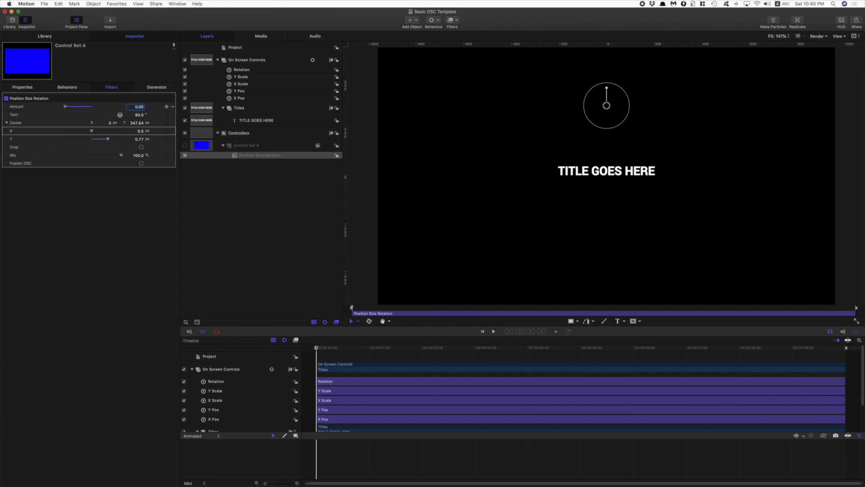
- Set the Scale of the Y Scale link behavior to 20
{"action": "left_click", "coordinate": [246, 78]}
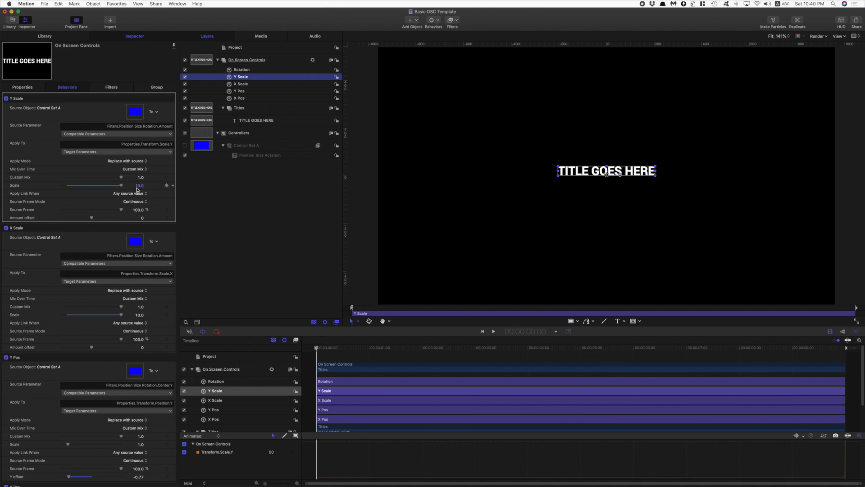
{"action": "left_click", "coordinate": [141, 186]}
{"action": "type", "text": "2"}
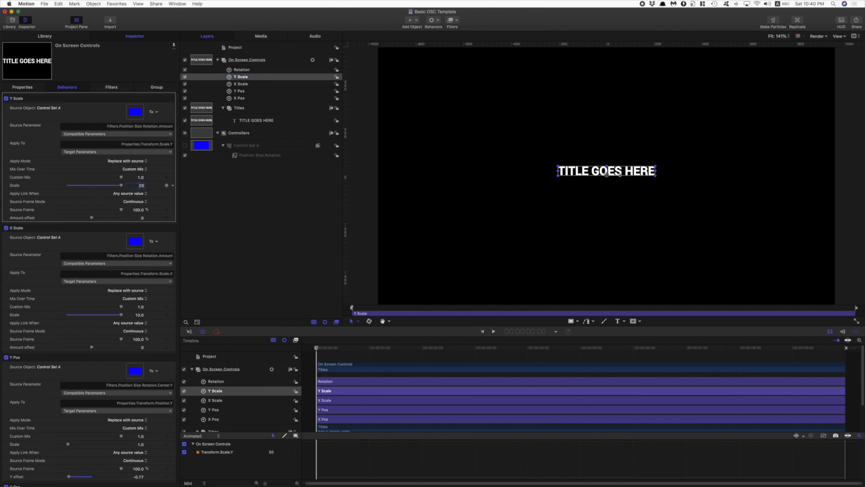
{"action": "type", "text": "0"}
{"action": "key", "text": "Return"}
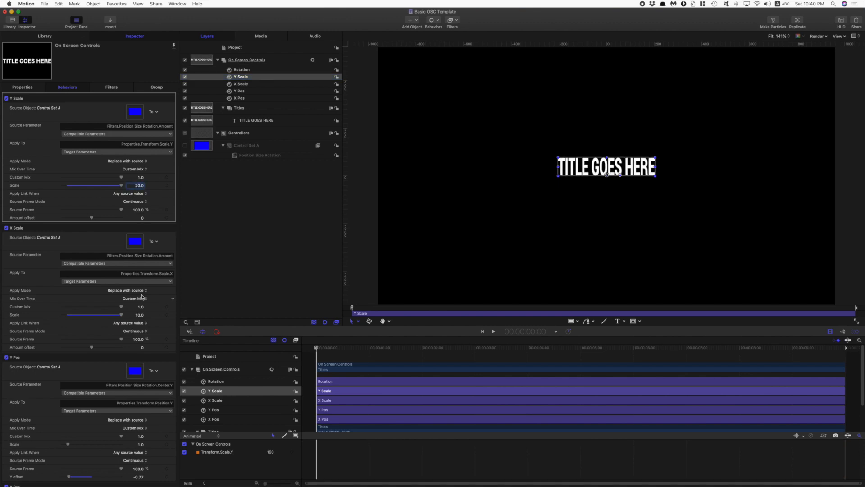
- Set the Scale of the X Scale link behavior to 20, and show the Position Size Rotation filter's on-screen control
{"action": "left_click", "coordinate": [139, 315]}
{"action": "type", "text": "20"}
{"action": "key", "text": "Return"}
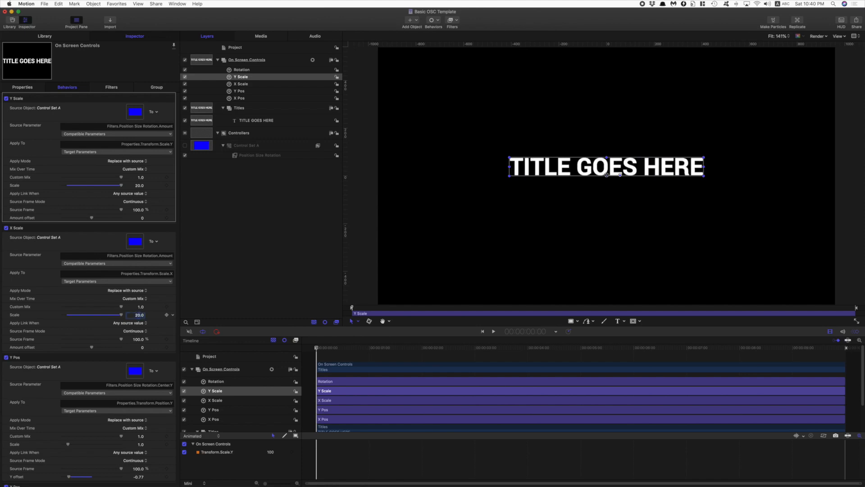
{"action": "left_click", "coordinate": [244, 146]}
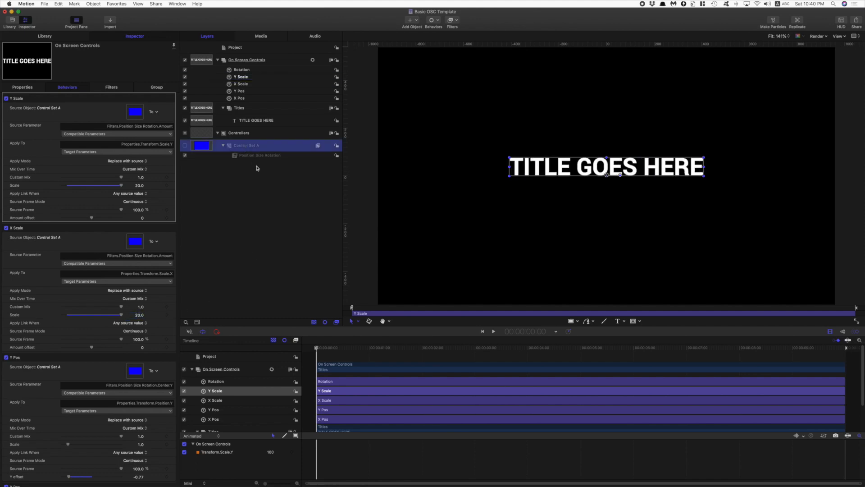
{"action": "left_click", "coordinate": [261, 156]}
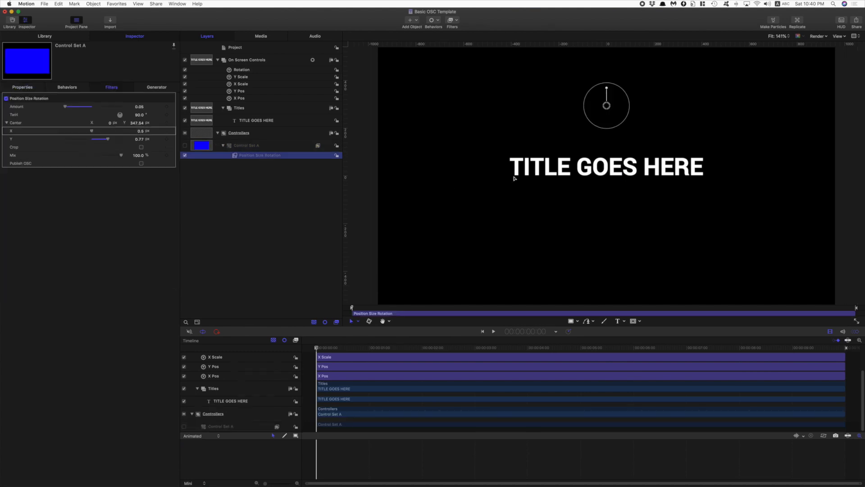
- Add a Clamp parameter behavior to Control Set A's Position and set its Max to 0 px
{"action": "left_click", "coordinate": [240, 146]}
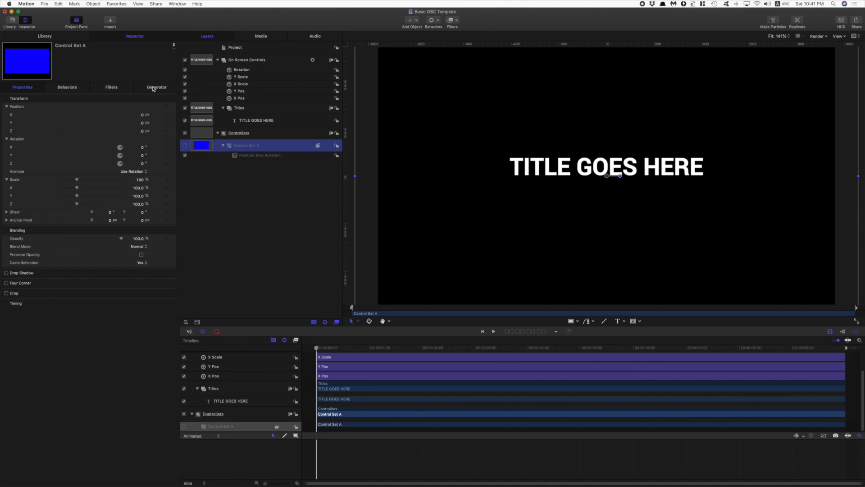
{"action": "left_click", "coordinate": [16, 107]}
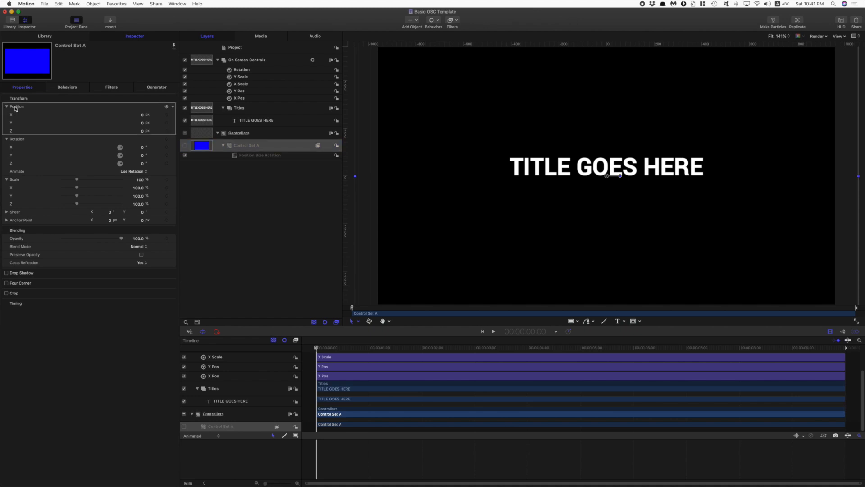
{"action": "left_click", "coordinate": [172, 107]}
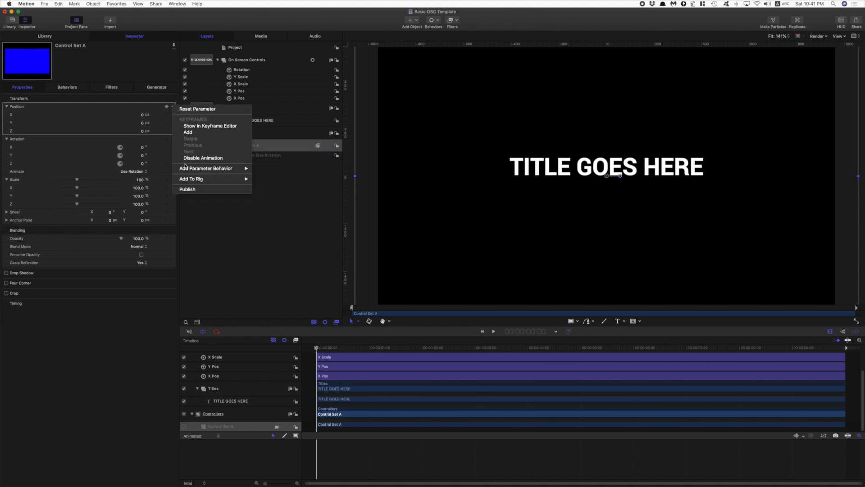
{"action": "mouse_move", "coordinate": [189, 170]}
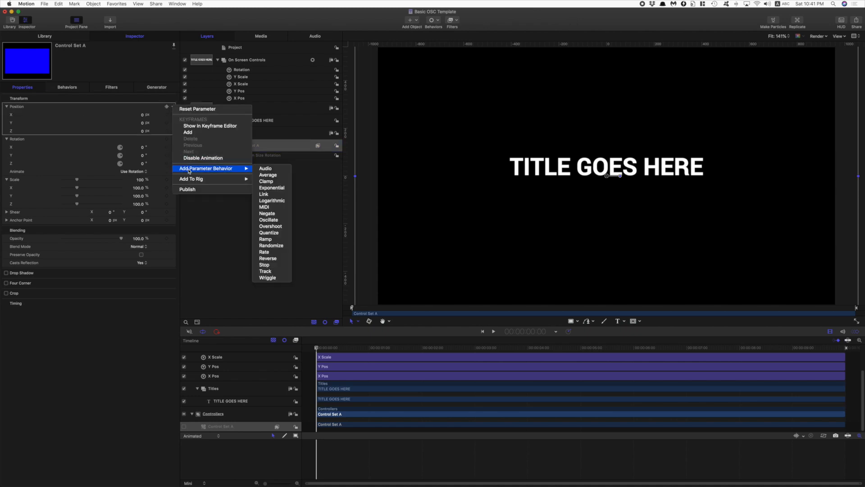
{"action": "left_click", "coordinate": [265, 182]}
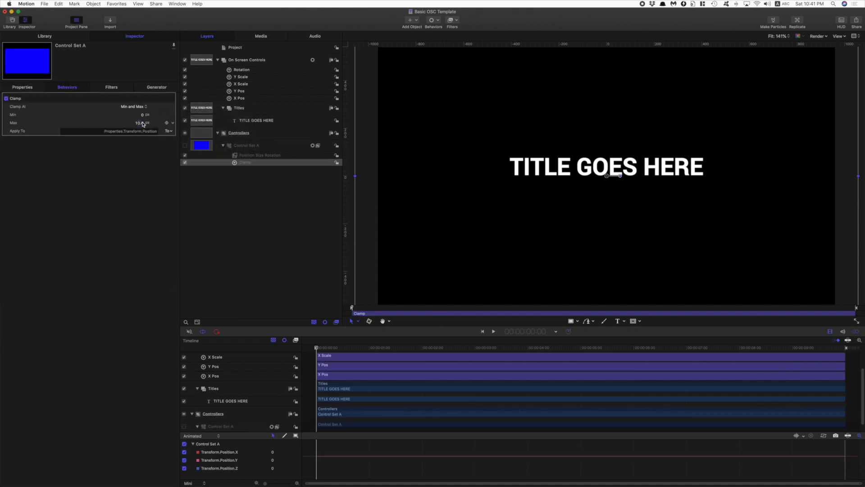
{"action": "left_click", "coordinate": [142, 123]}
{"action": "type", "text": "0"}
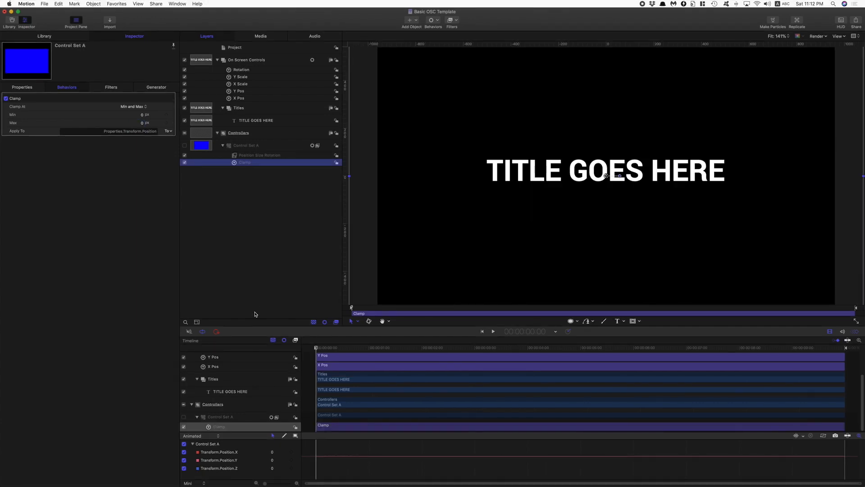
- Enable Publish OSC on Control Set A's Position Size Rotation filter
{"action": "left_click", "coordinate": [273, 156]}
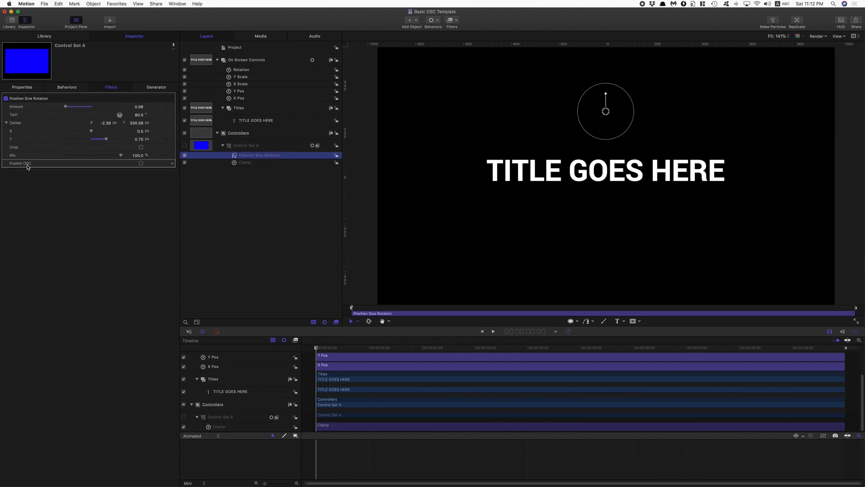
{"action": "left_click", "coordinate": [141, 163]}
{"action": "left_click", "coordinate": [252, 135]}
{"action": "left_click", "coordinate": [253, 146]}
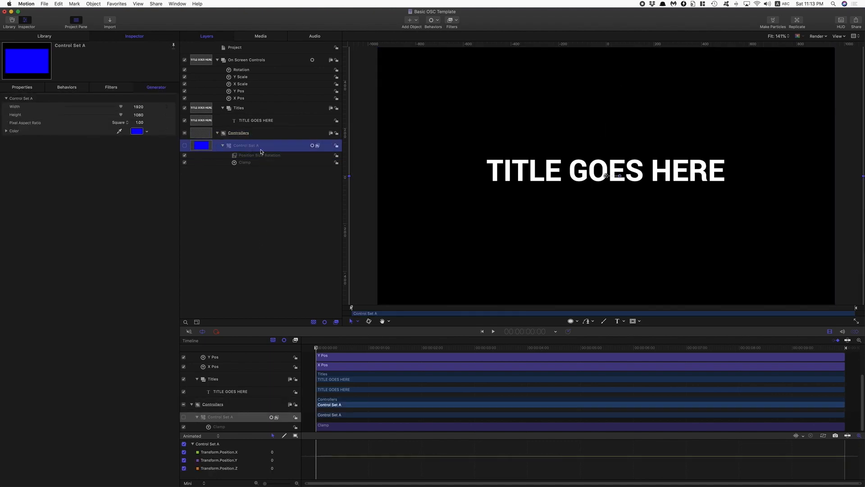
{"action": "left_click", "coordinate": [258, 172]}
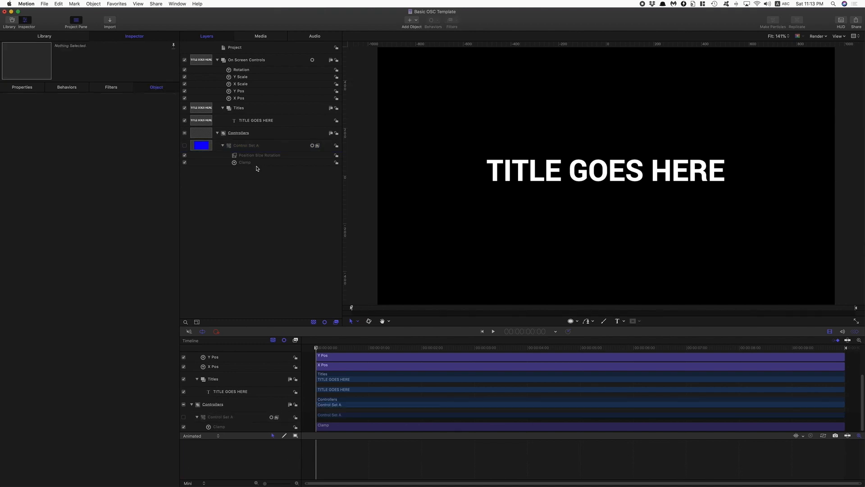
{"action": "left_click", "coordinate": [254, 155]}
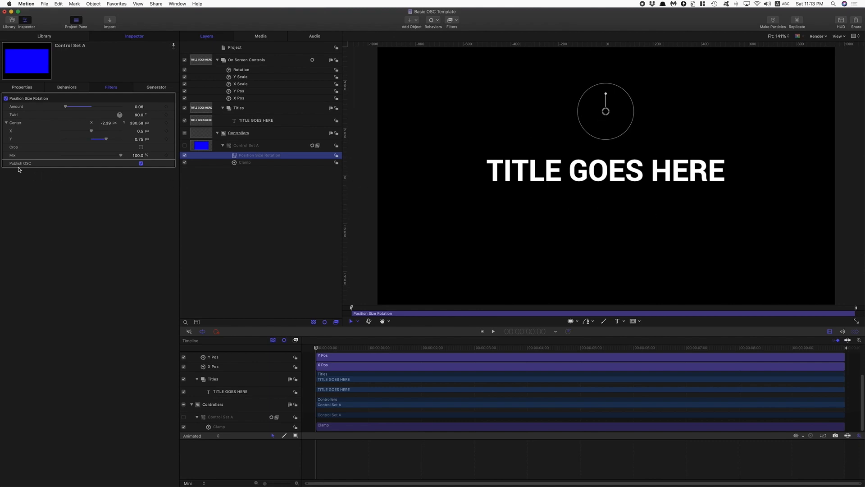
- Duplicate Control Set A with its filter and clamp, and rename the copy Control Set B
{"action": "left_click", "coordinate": [255, 147]}
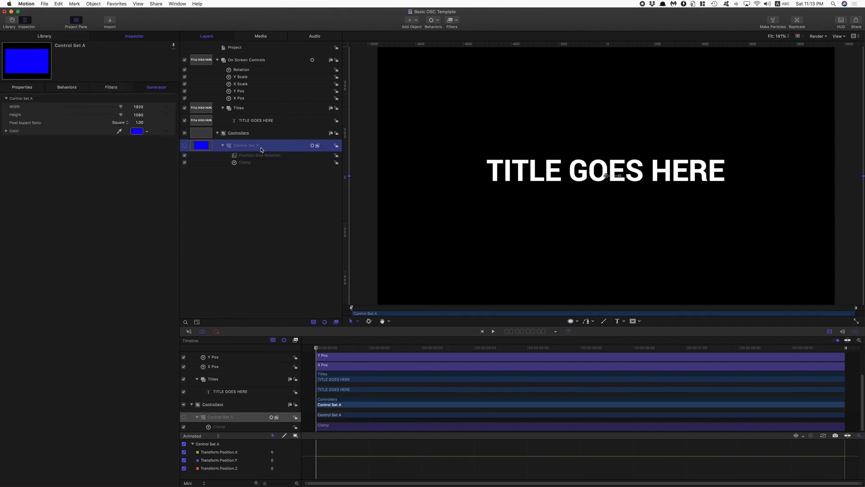
{"action": "key", "text": "super+d"}
{"action": "double_click", "coordinate": [266, 148]}
{"action": "key", "text": "BackSpace"}
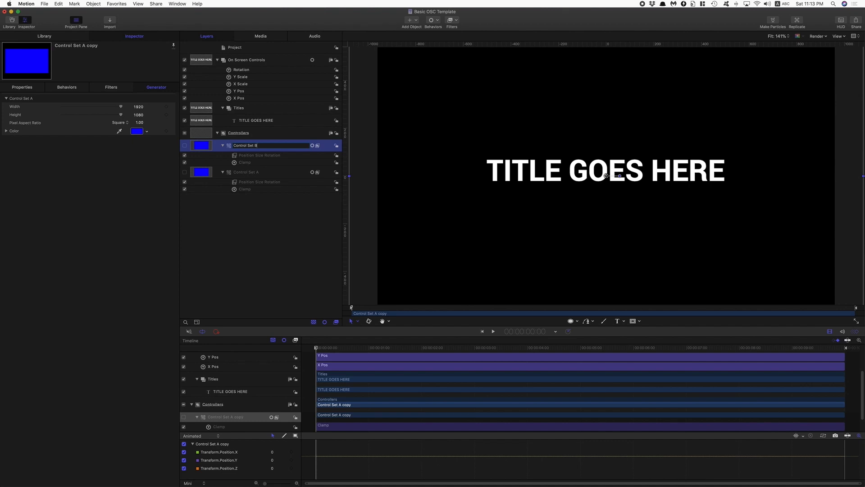
{"action": "key", "text": "Return"}
- Duplicate Control Set B and rename the copy Control Set for Scenery Birds
{"action": "key", "text": "super+d"}
{"action": "double_click", "coordinate": [263, 145]}
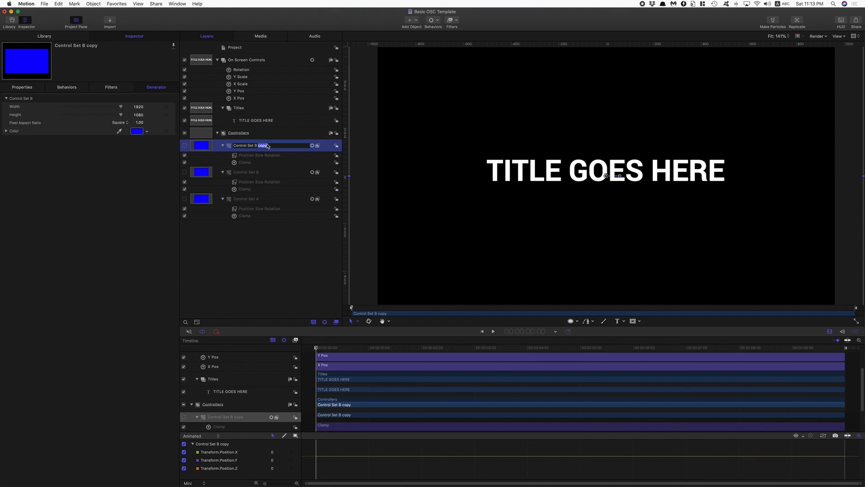
{"action": "key", "text": "BackSpace"}
{"action": "key", "text": "BackSpace"}
{"action": "key", "text": "BackSpace"}
{"action": "type", "text": "for Scenery Birds"}
{"action": "key", "text": "Return"}
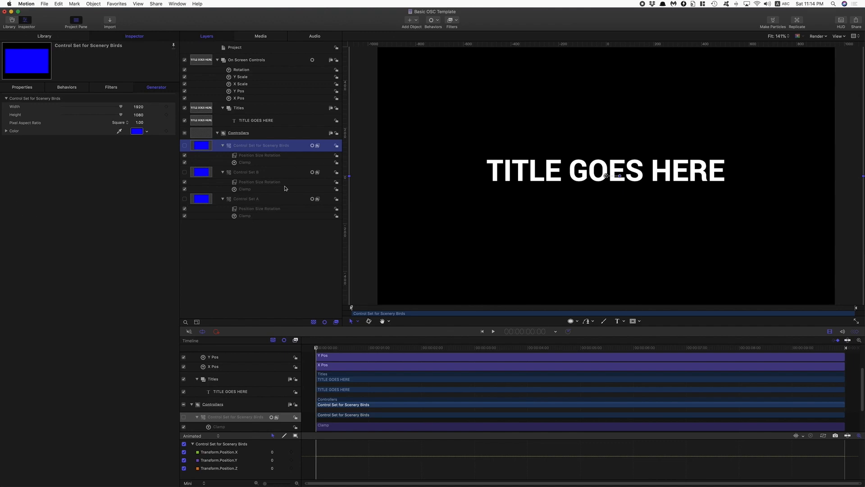
- Review the Controllers and On Screen Controls groups, and show the settings of Control Set A's Position Size Rotation filter
{"action": "left_click", "coordinate": [244, 134]}
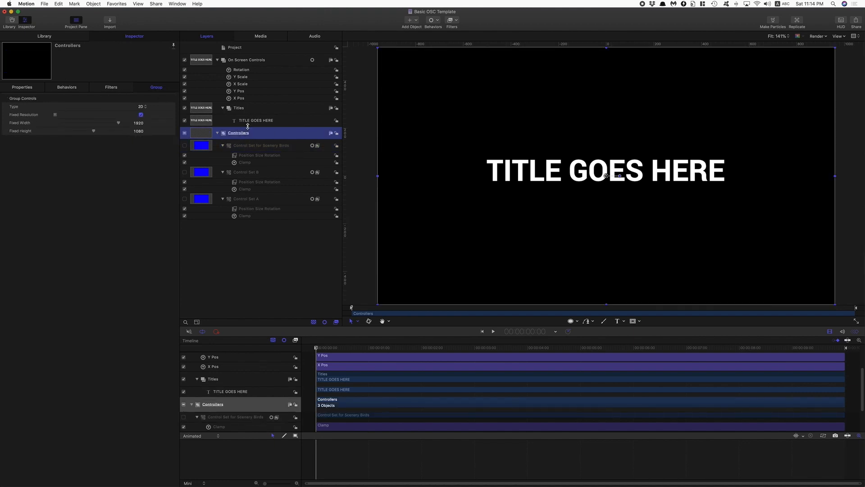
{"action": "left_click", "coordinate": [262, 63]}
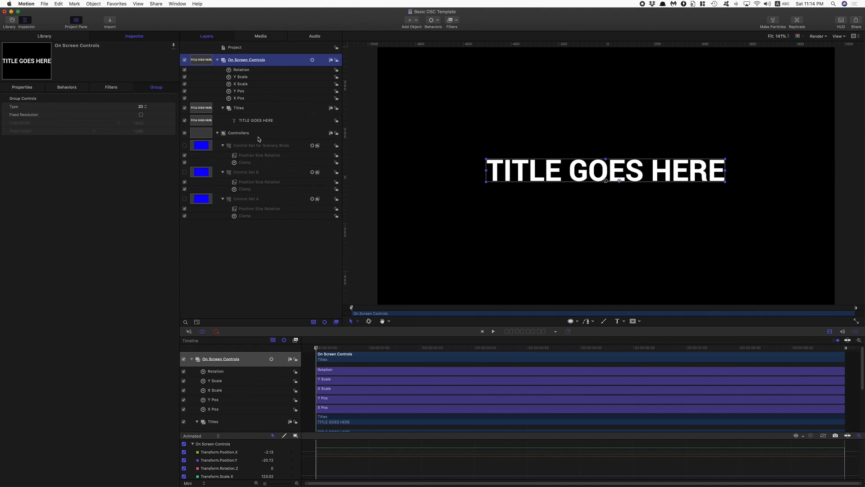
{"action": "left_click", "coordinate": [260, 50]}
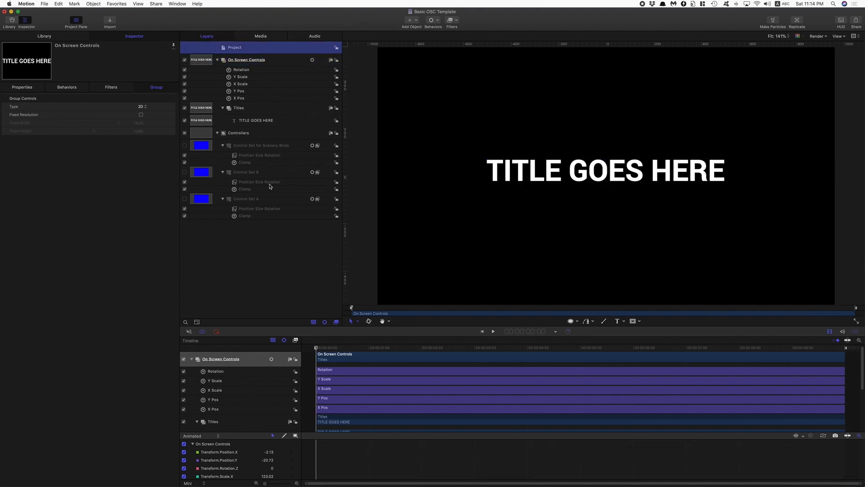
{"action": "left_click", "coordinate": [263, 200]}
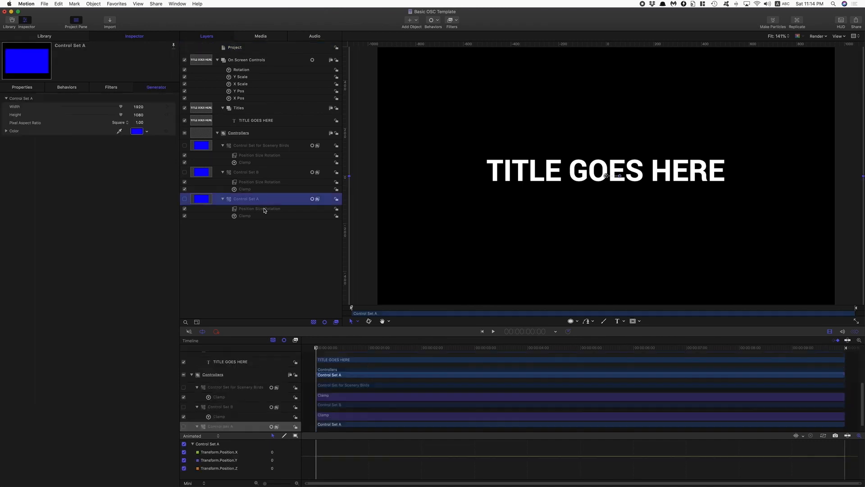
{"action": "left_click", "coordinate": [265, 210]}
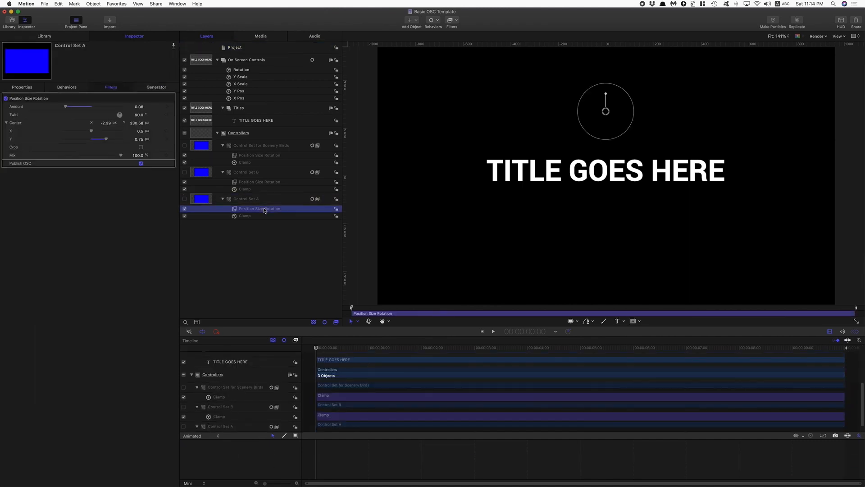